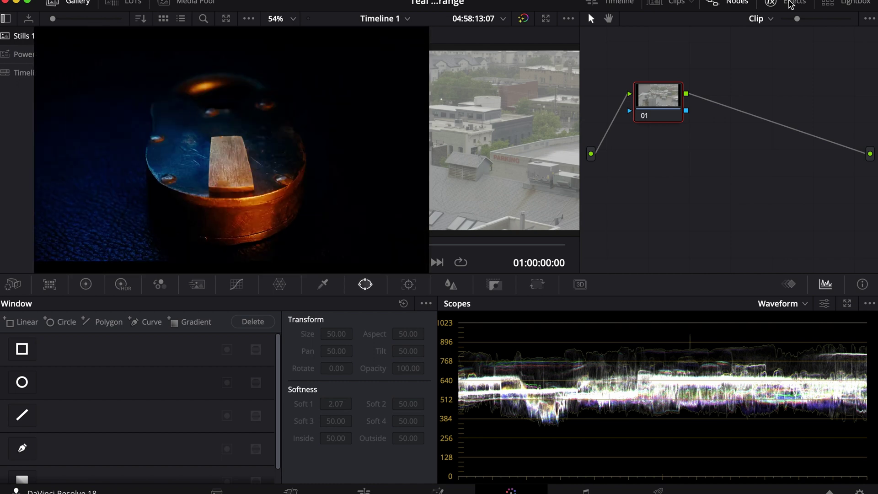
Open the Effects Library on the Color page to show the Resolve FX Blur effects beside the node graph.
click(790, 4)
Search the effects for 'color' and apply Color Space Transform to node 01.
click(845, 20)
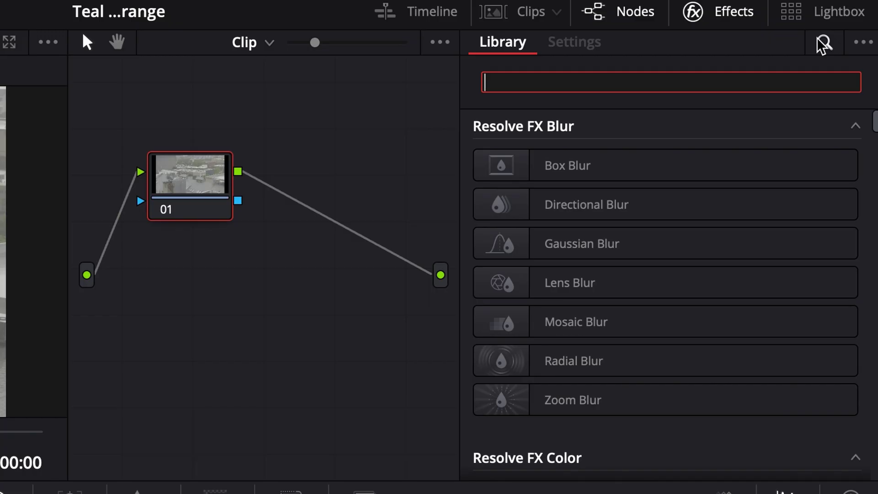
text(col)
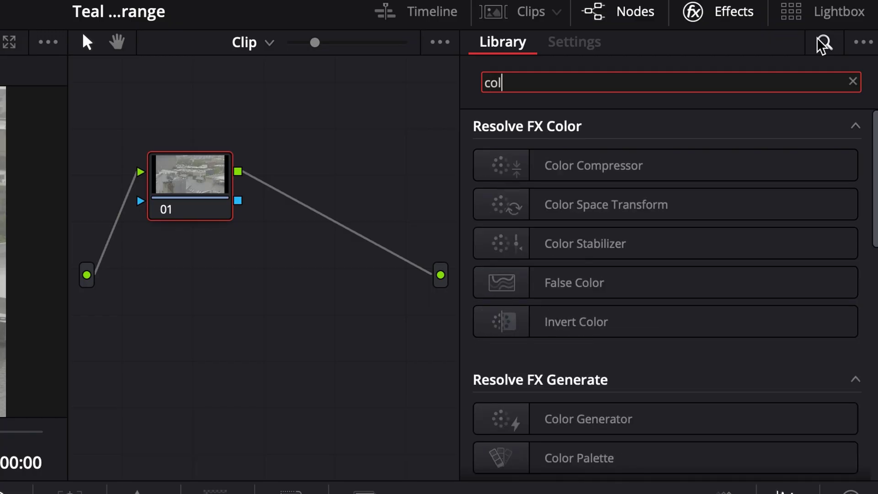
text(or)
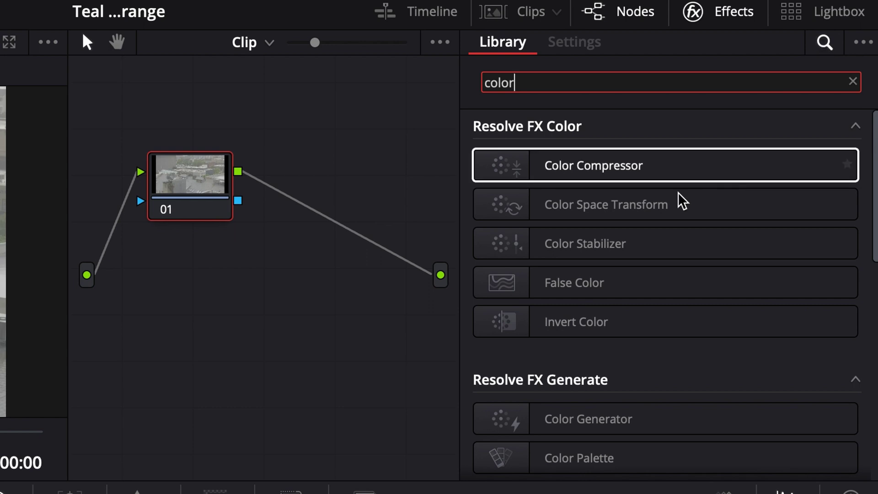
drag(653, 216, 188, 192)
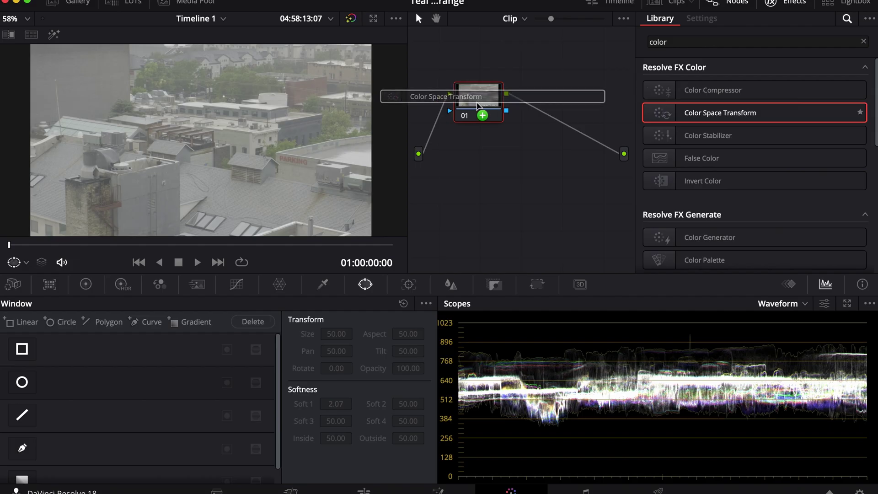
drag(477, 105, 478, 106)
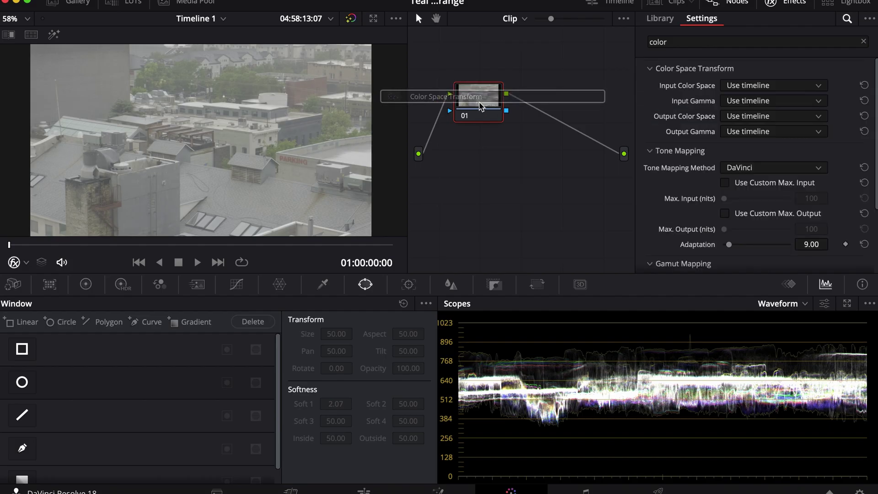
Set the transform's input to Rec.2020 color space with FujiFilm F-Log gamma.
click(761, 104)
scroll(778, 183, down, 3)
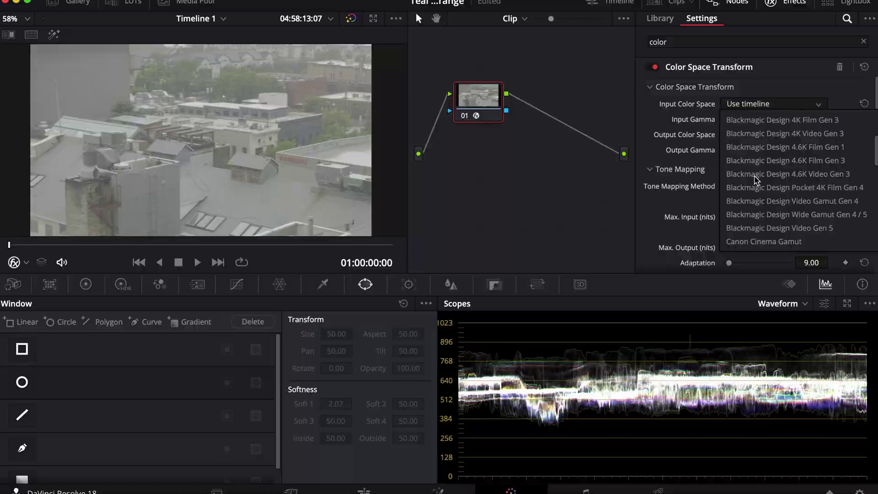
click(755, 183)
click(773, 119)
scroll(758, 222, down, 5)
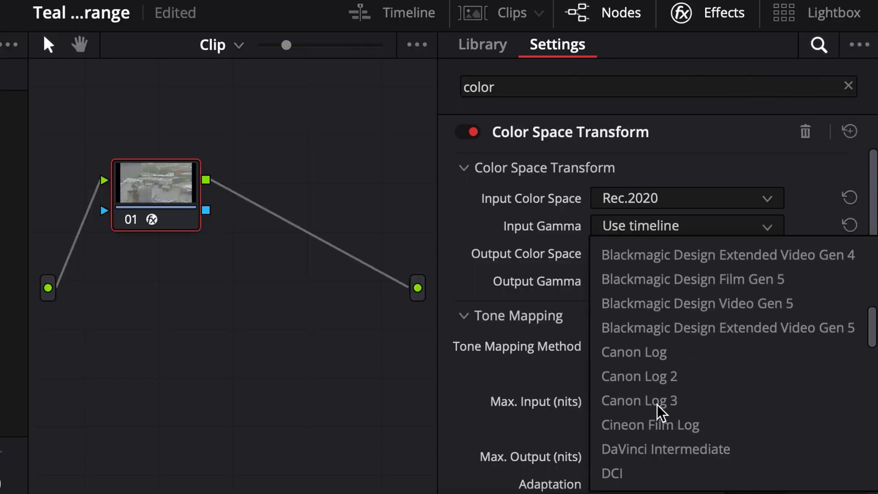
scroll(659, 412, down, 2)
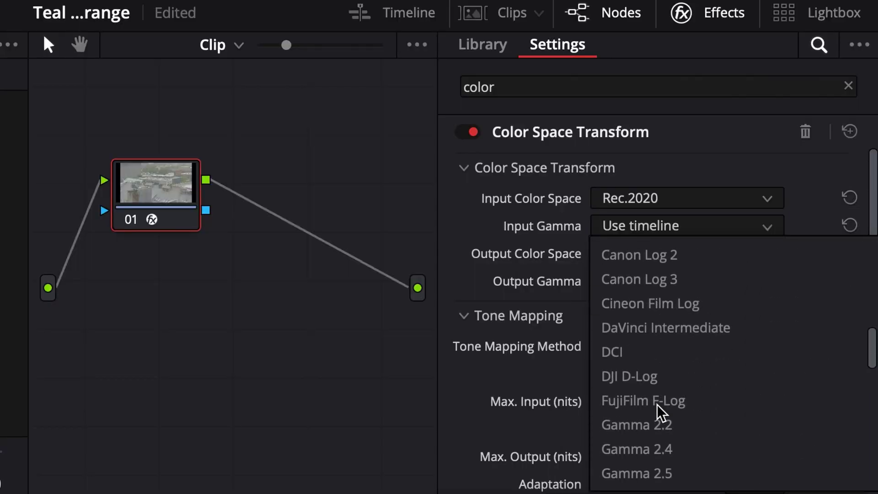
click(656, 406)
Set the output to Rec.709 with Gamma 2.4 and close the Effects Library.
click(686, 253)
scroll(629, 412, down, 6)
click(626, 391)
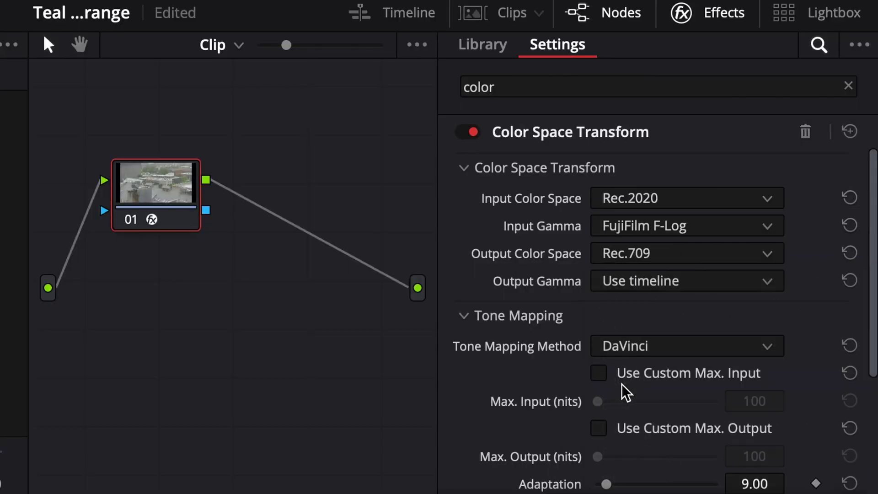
click(647, 280)
scroll(644, 435, down, 8)
scroll(638, 450, down, 2)
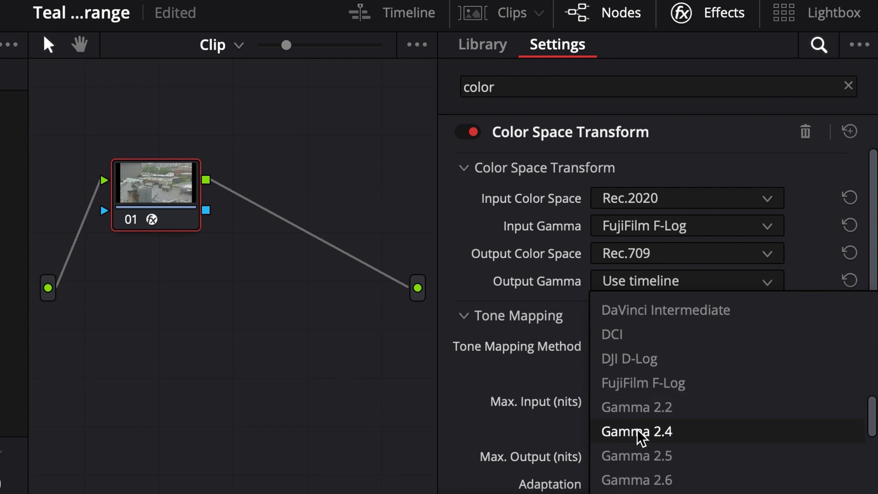
click(640, 430)
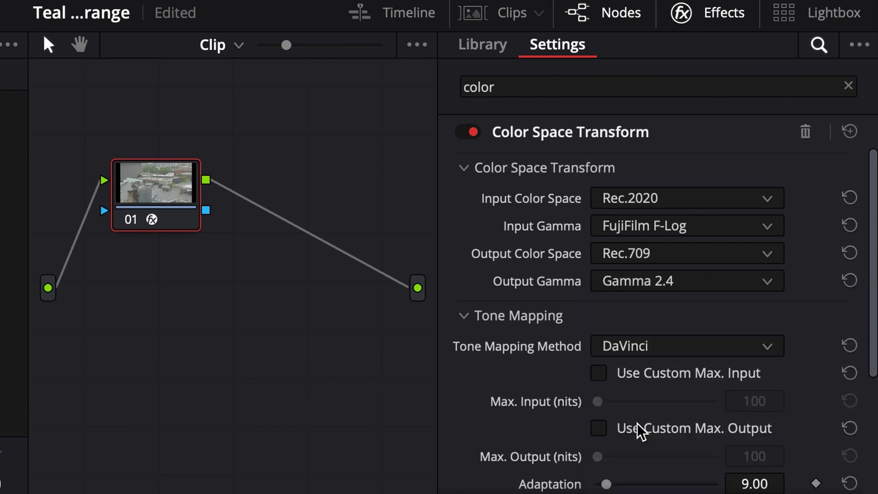
click(719, 22)
right_click(777, 147)
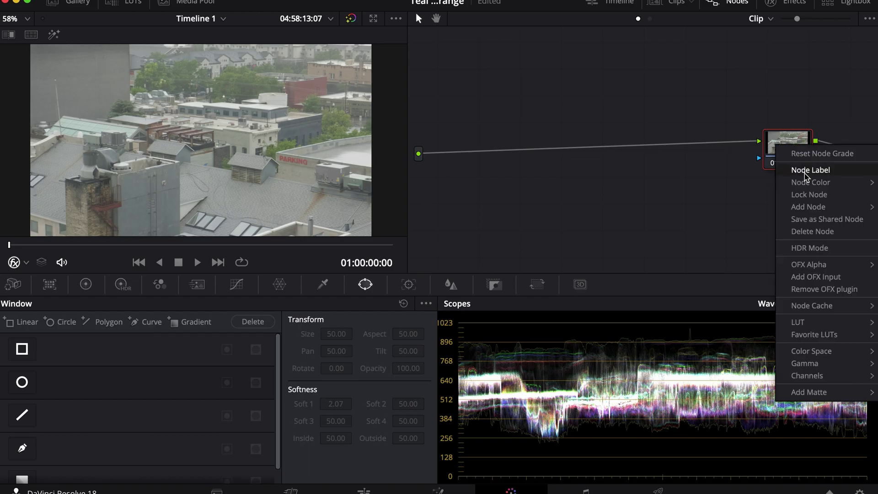
Label the Color Space Transform node '709'.
click(805, 172)
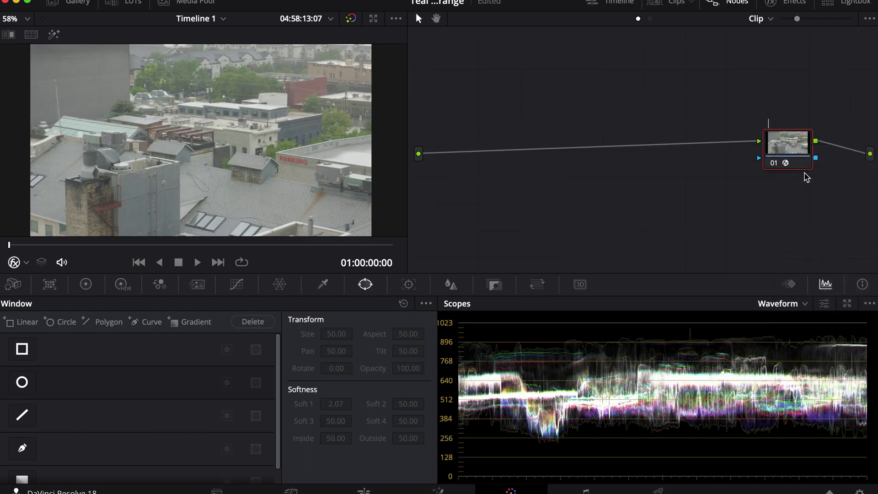
text(709)
key(Return)
Add serial corrector nodes ahead of the 709 node.
right_click(481, 211)
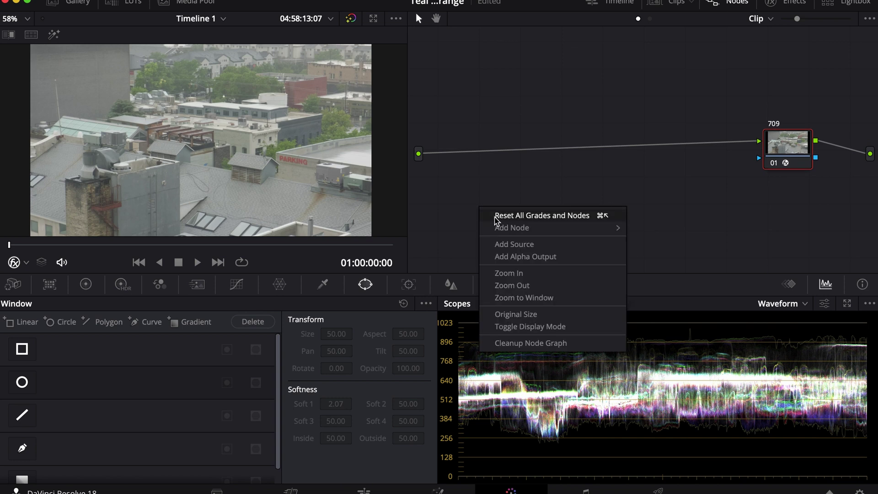
click(471, 227)
drag(449, 163, 453, 153)
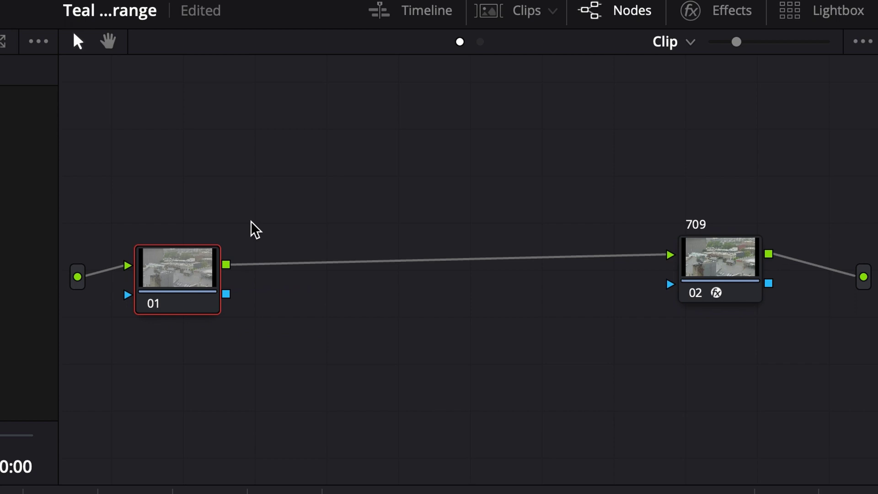
key(alt+s)
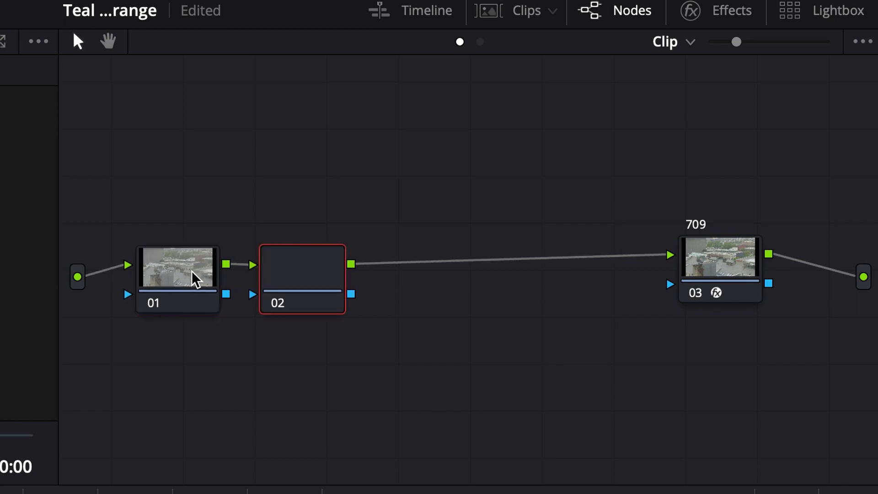
key(alt+s)
Label node 01 'Exp' and node 03 'Sat'.
click(191, 271)
right_click(183, 271)
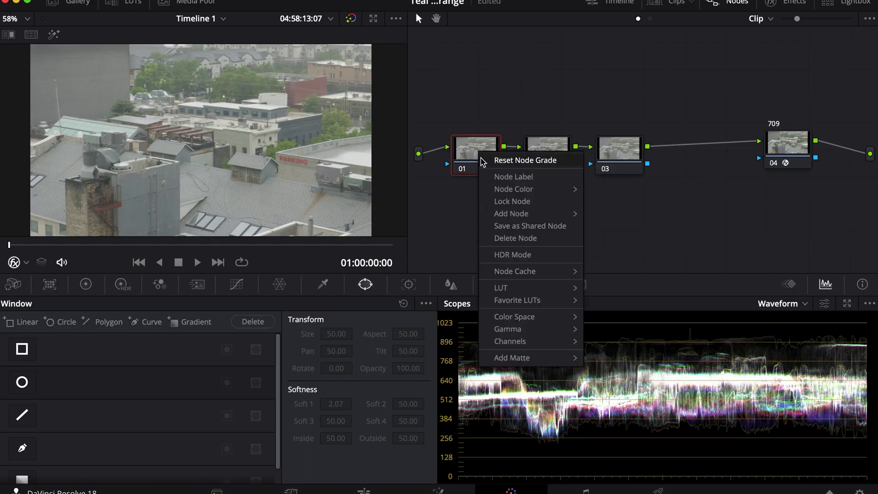
click(206, 319)
text(Exp)
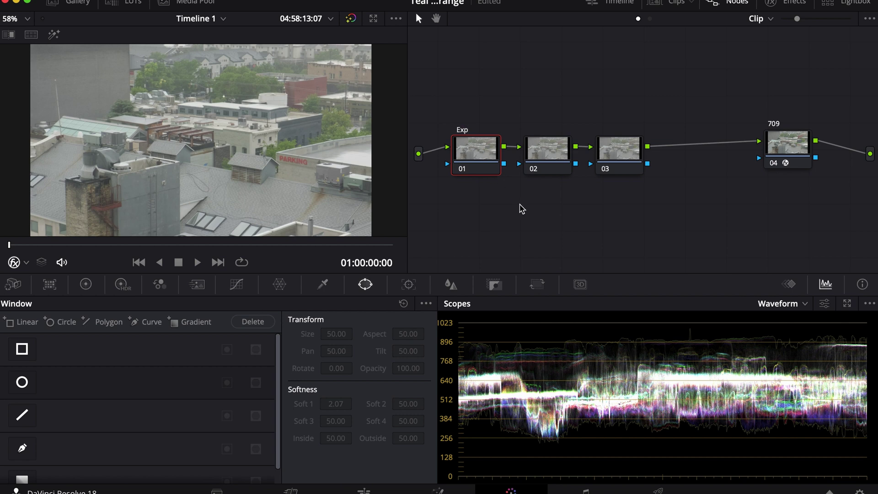
click(554, 157)
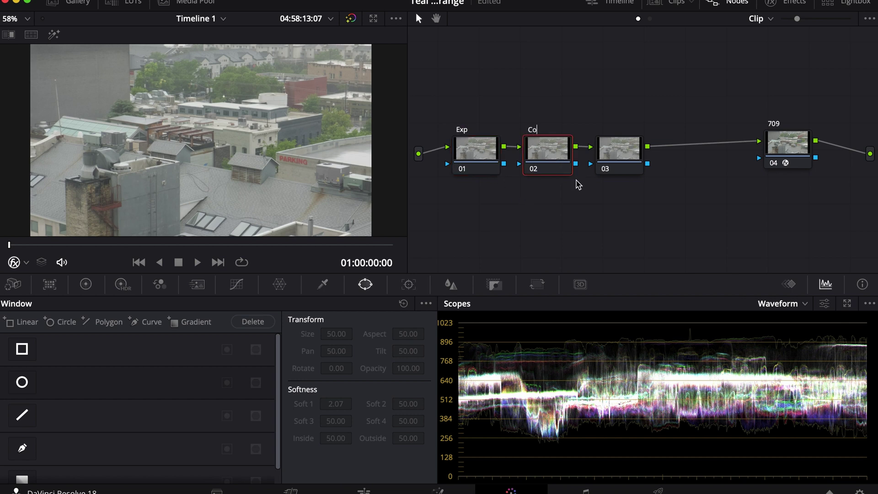
right_click(612, 139)
click(631, 170)
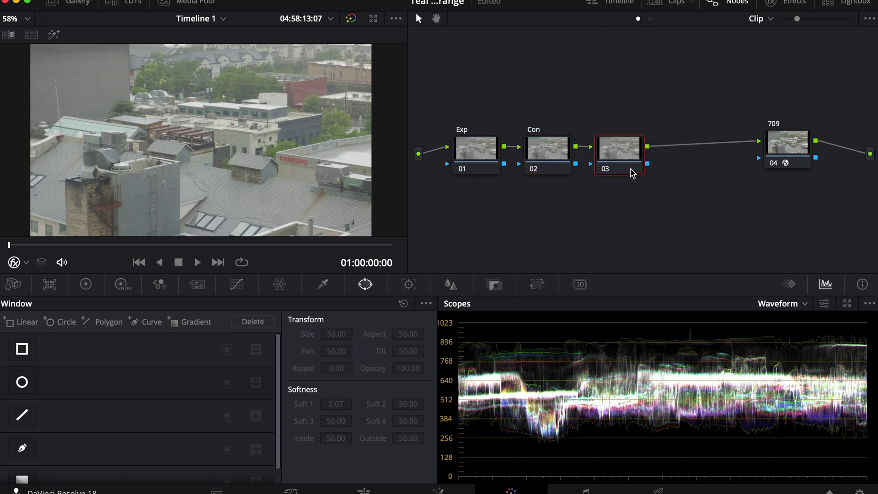
click(716, 205)
Add another serial node after Sat and label it 'Look'.
key(alt+s)
right_click(691, 148)
click(711, 173)
text(L)
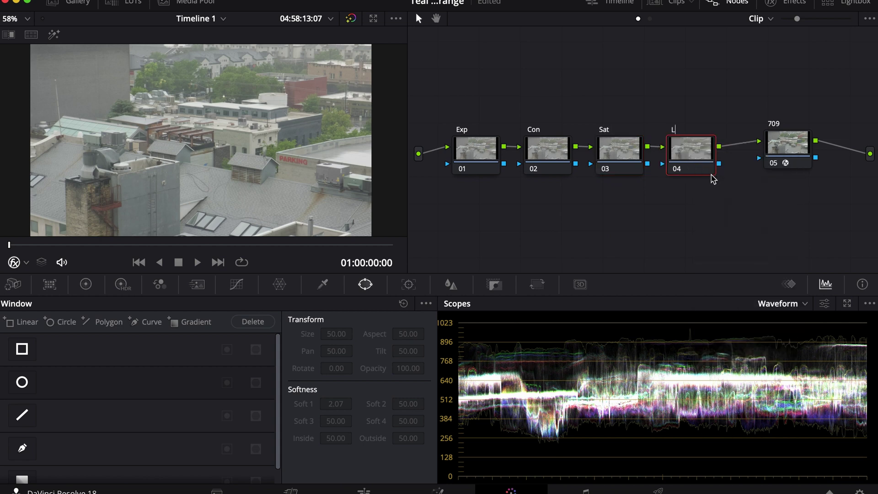
text(ook)
click(500, 171)
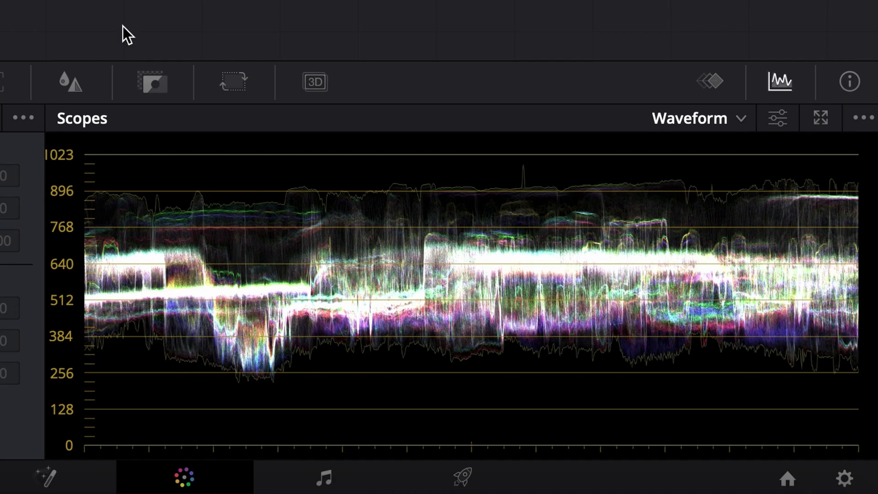
Set the HDR wheels to Rec.2020 color space with Gamma 2.4.
click(23, 118)
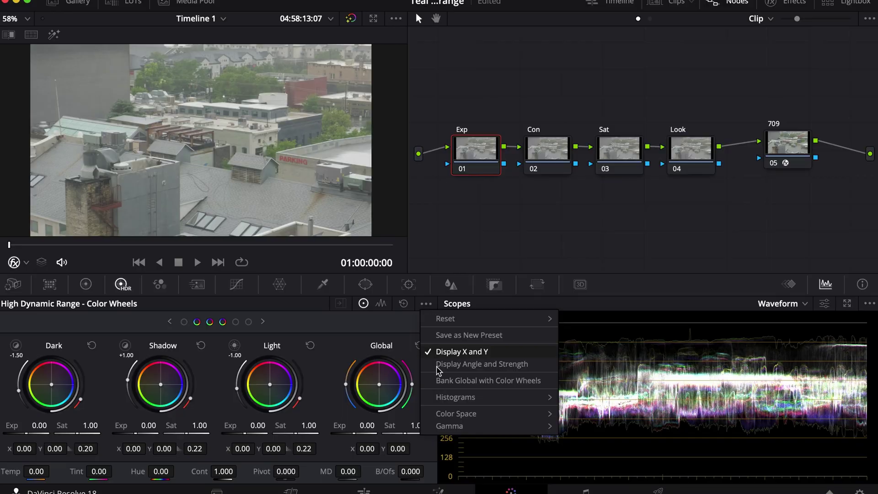
mouse_move(55, 334)
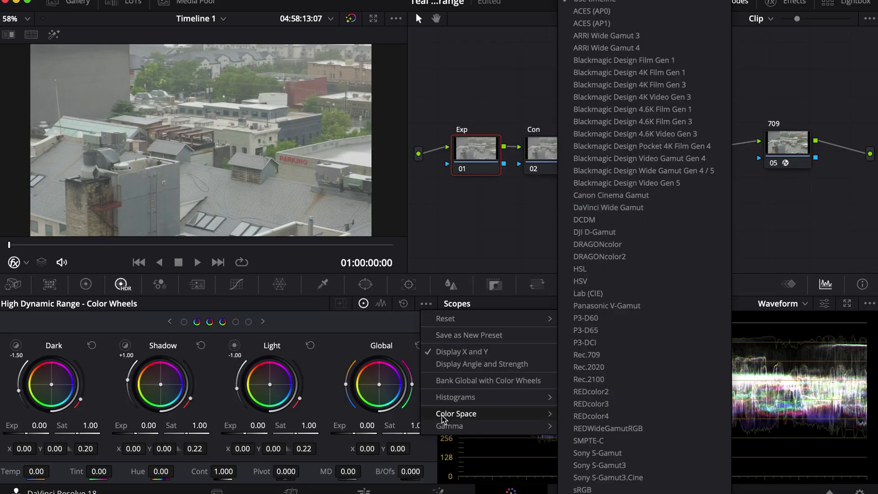
click(613, 368)
click(426, 303)
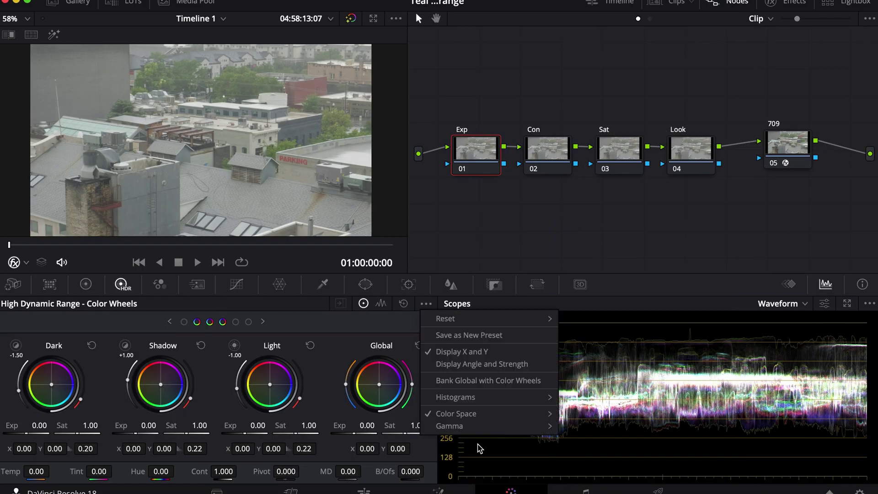
mouse_move(475, 429)
click(593, 343)
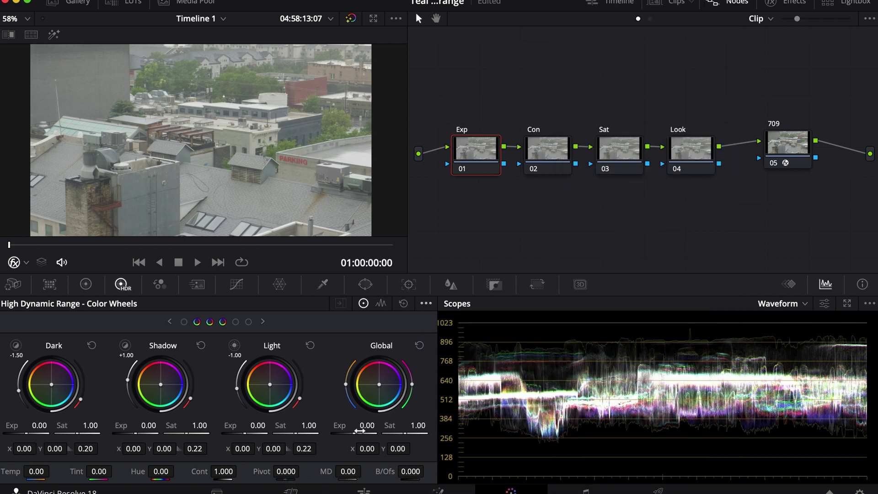
Set the Exp node's Global exposure to -0.70.
drag(362, 426, 339, 426)
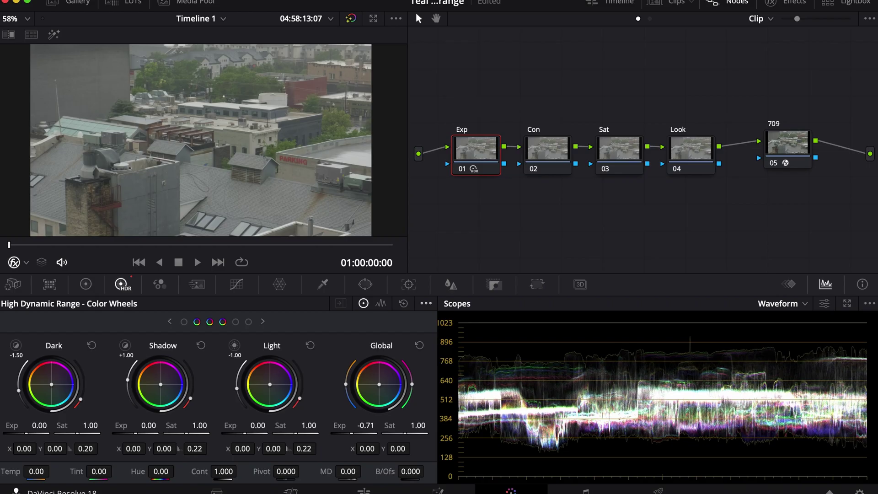
click(366, 425)
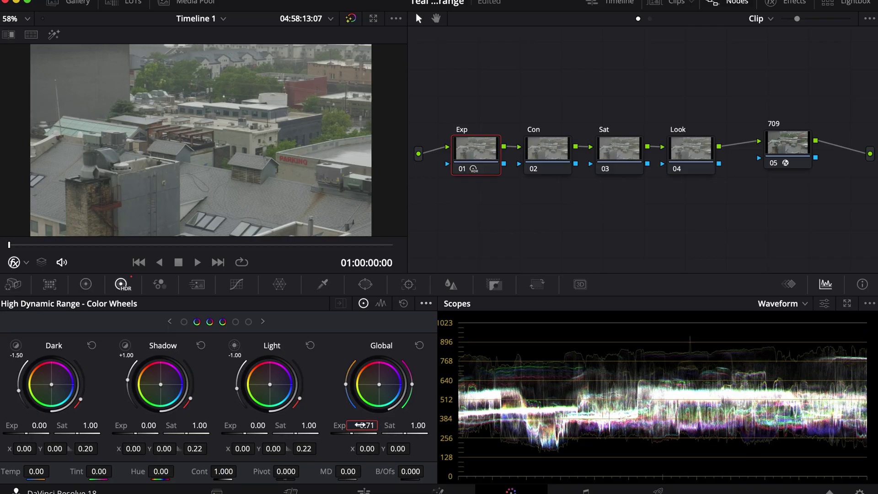
text(-0.)
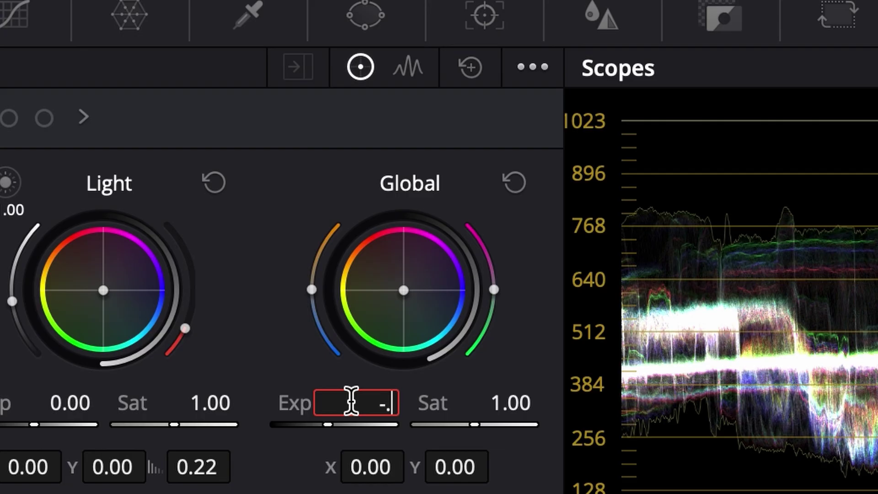
text(7)
key(Return)
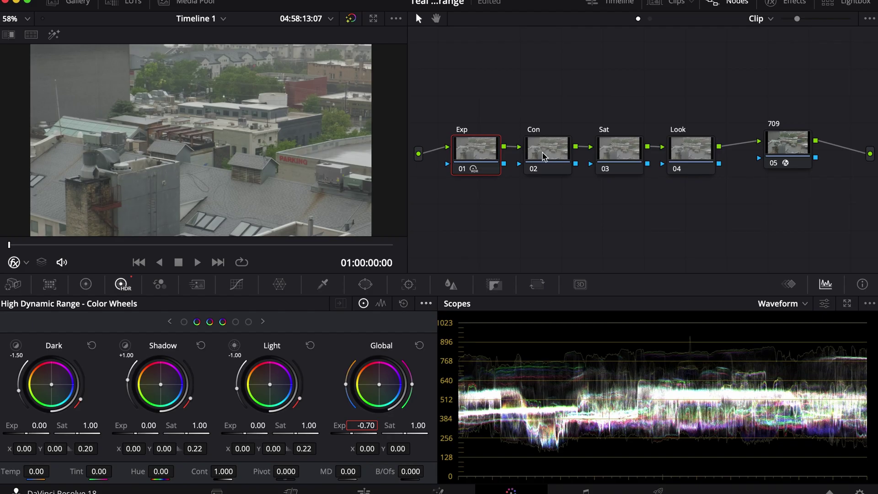
Bend the Con node's custom curve into an S, lifting highlights and lowering shadows, then compare with Ctrl+D.
click(548, 145)
click(236, 286)
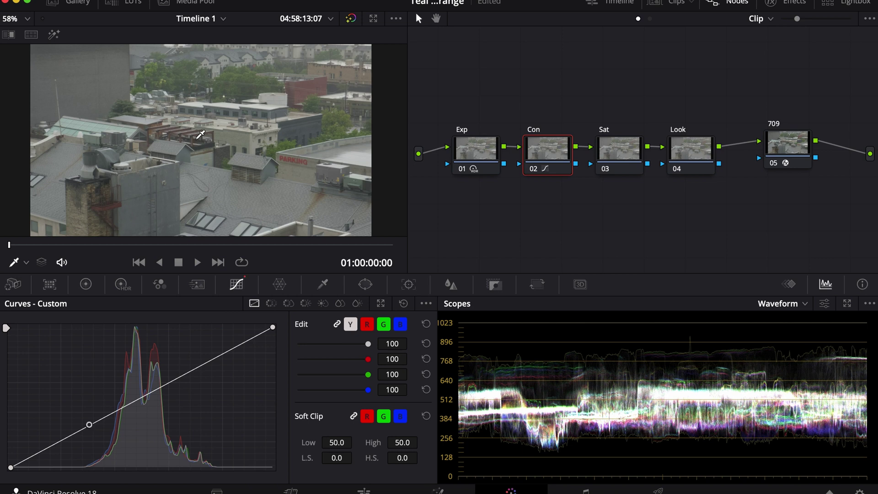
click(226, 100)
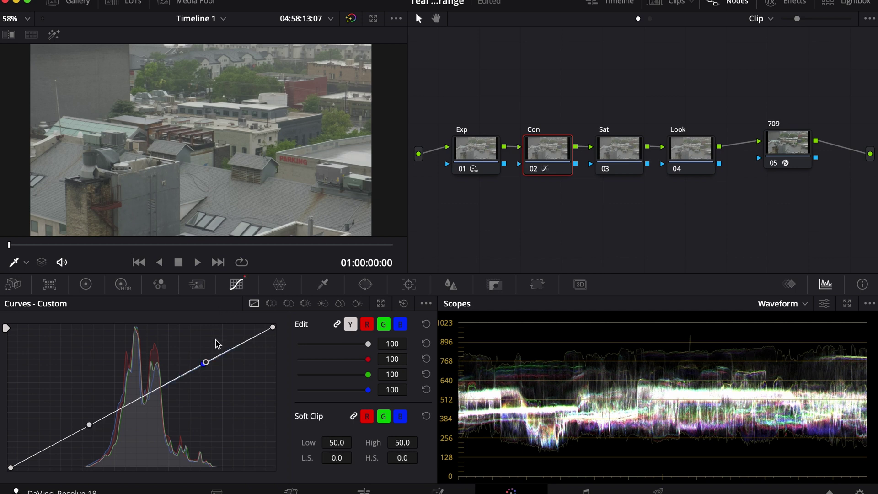
drag(89, 425, 85, 443)
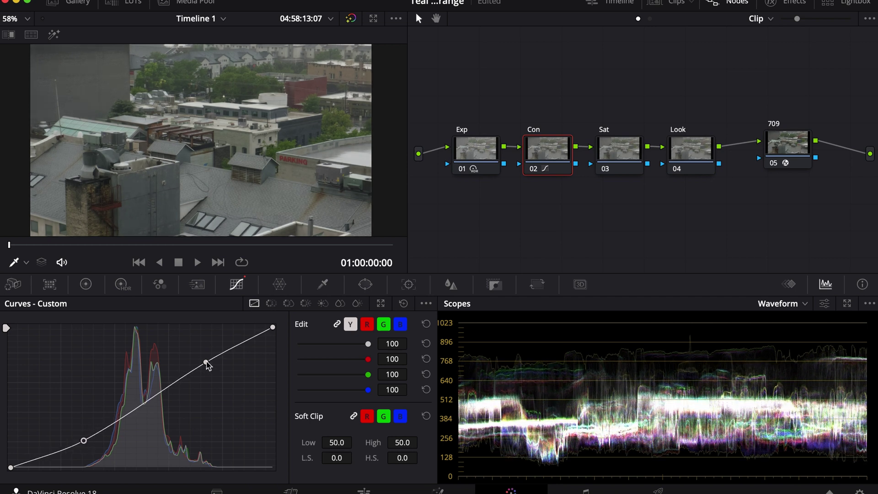
drag(206, 362, 200, 353)
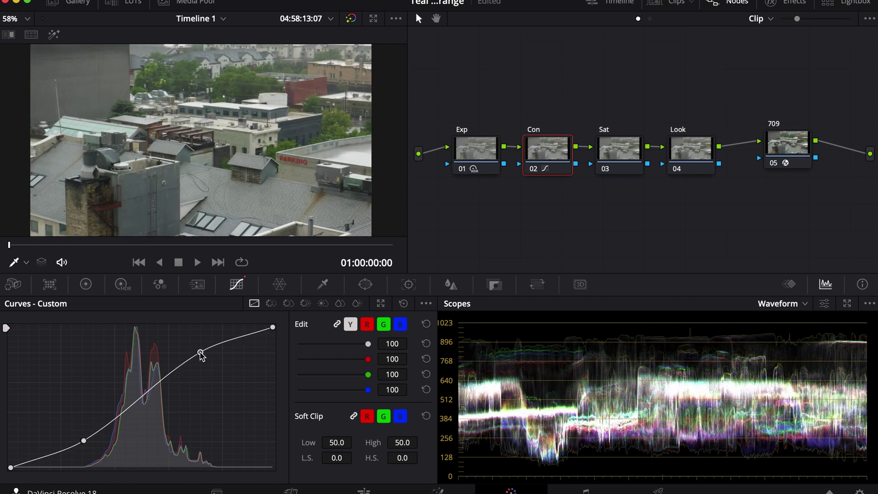
drag(84, 441, 84, 442)
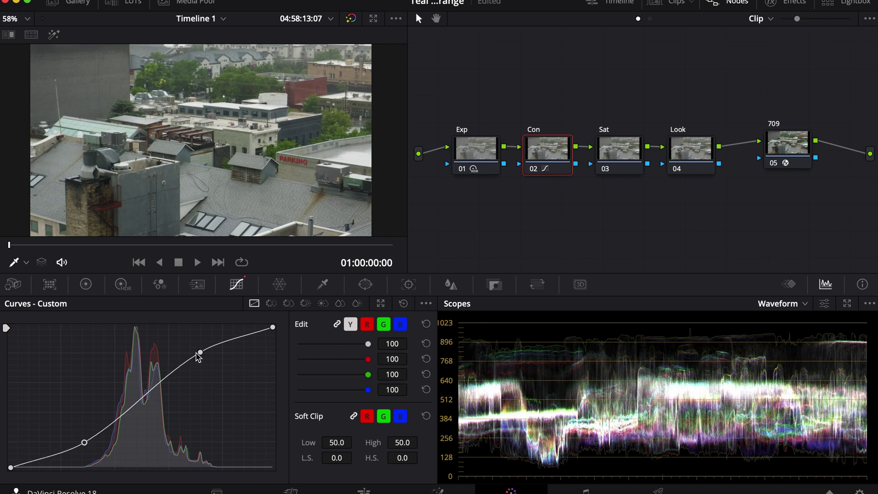
key(ctrl+d)
key(ctrl+d)
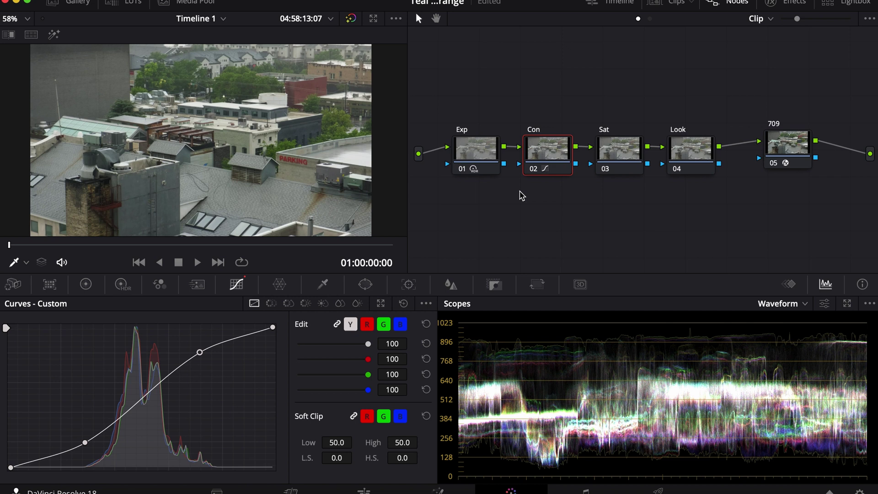
On the Sat node's primary wheels, try lower saturation, then reset Saturation to 50.
click(610, 145)
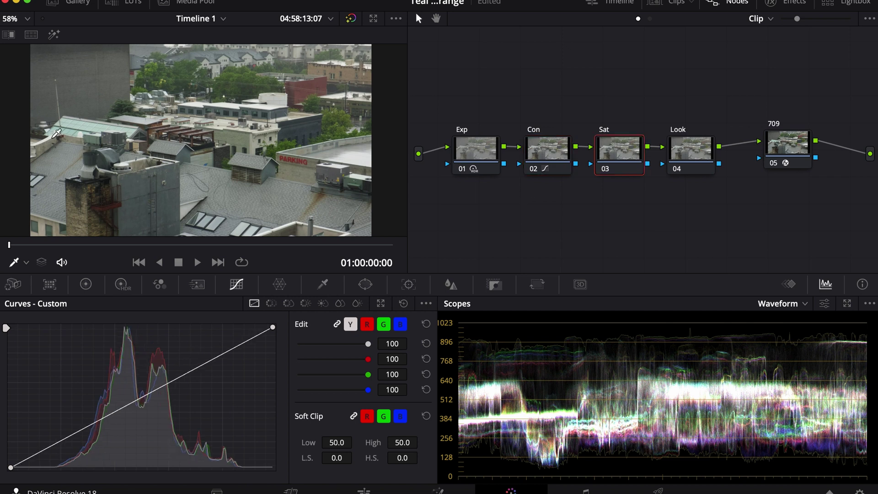
click(88, 285)
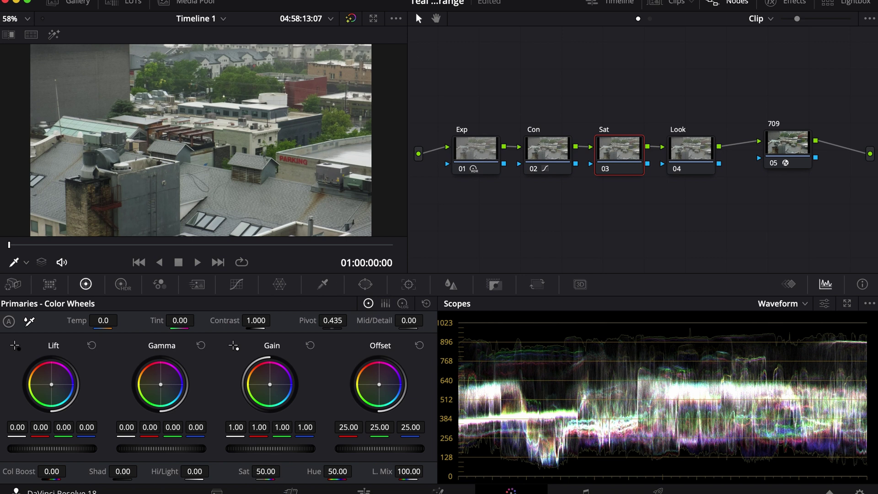
mouse_move(269, 471)
mouse_down()
mouse_move(284, 471)
mouse_move(249, 471)
mouse_move(263, 471)
mouse_up()
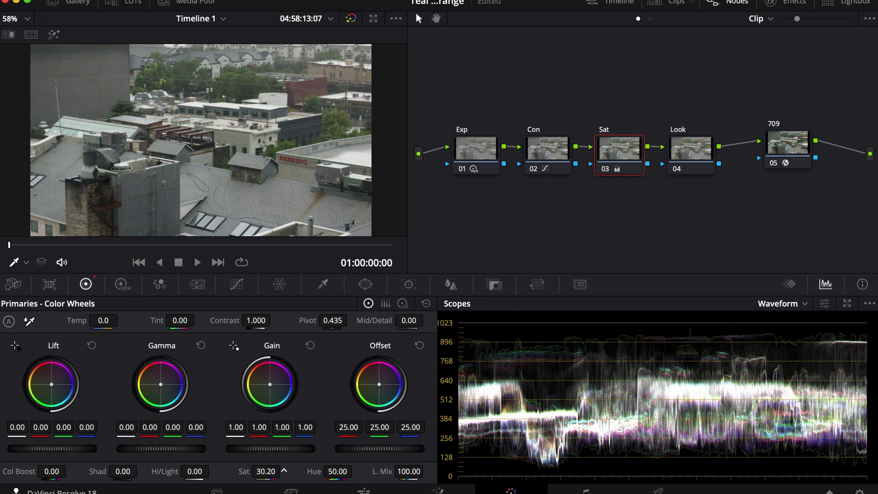
double_click(265, 471)
key(BackSpace)
key(Return)
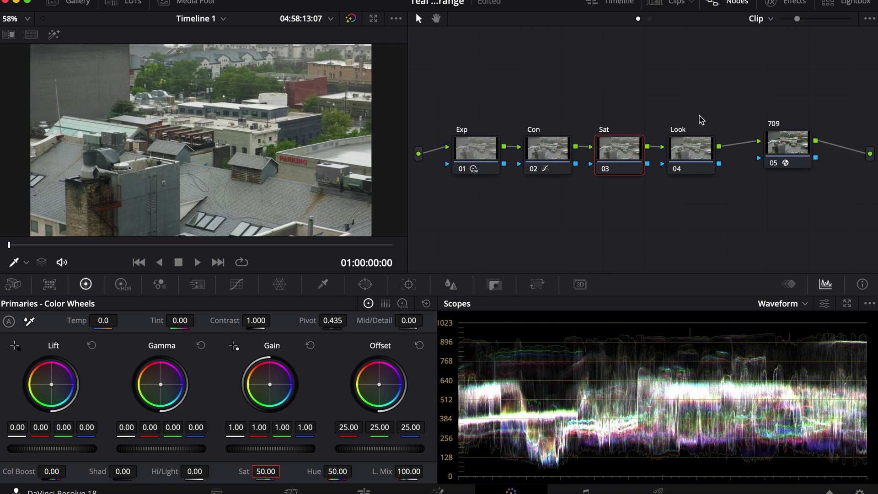
click(692, 150)
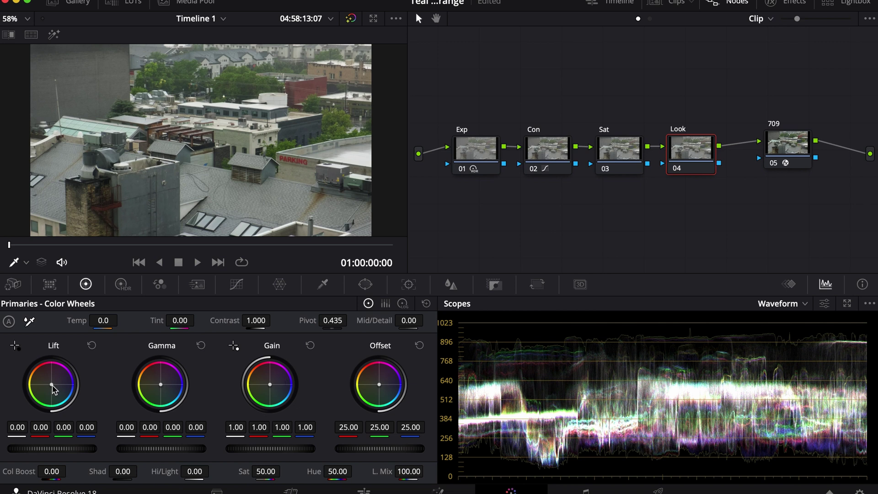
drag(51, 385, 52, 385)
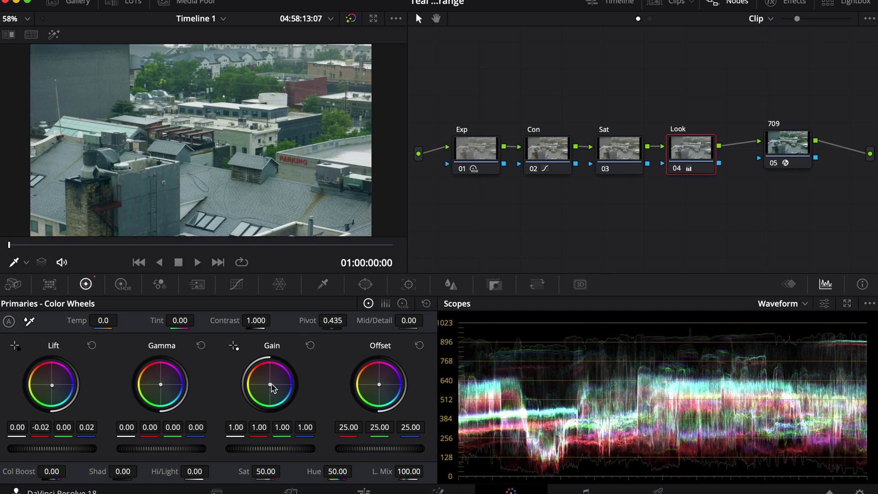
drag(275, 387, 270, 386)
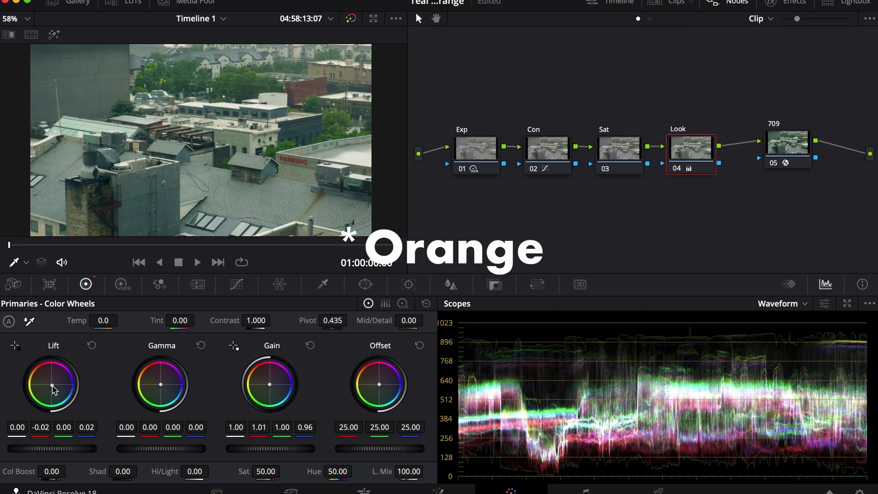
drag(54, 389, 54, 389)
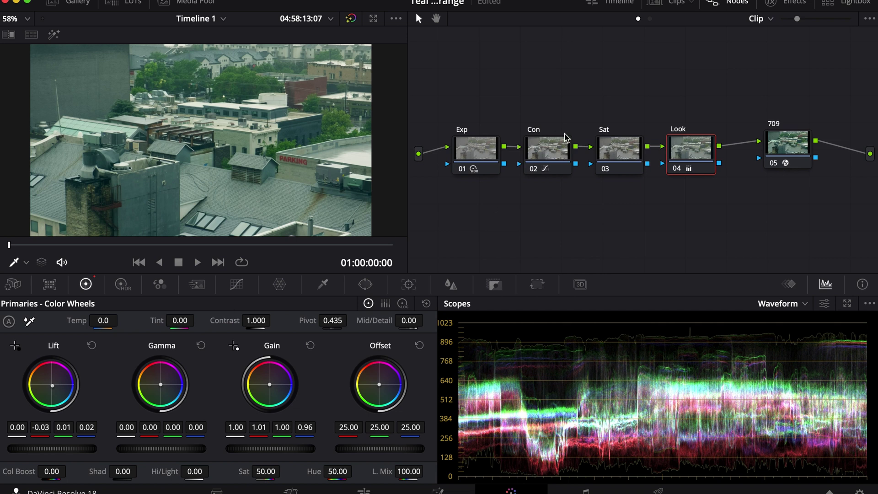
right_click(703, 160)
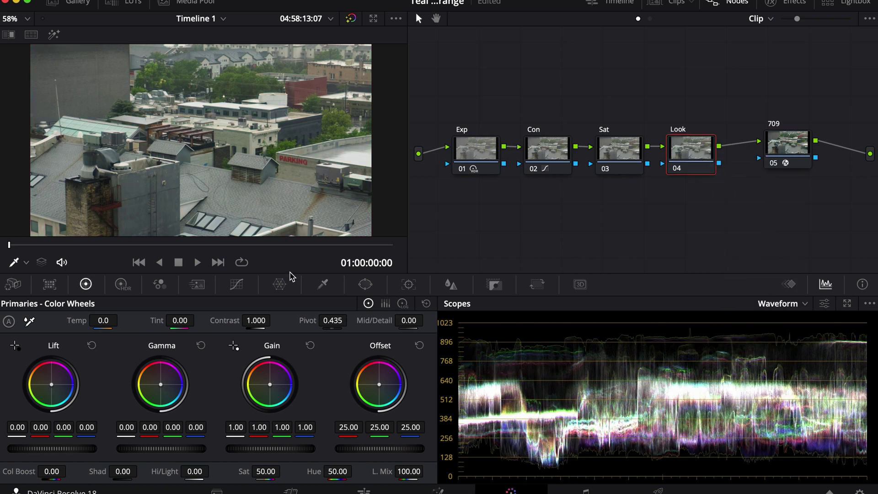
Qualify a sampled colour on the Look node with HSL, Pre-Filter 9.7, inverted and highlighted.
click(323, 285)
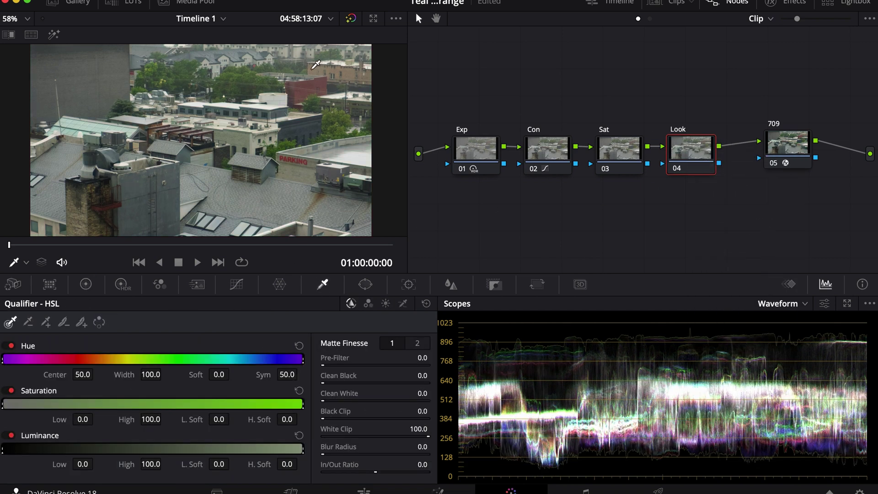
click(312, 68)
key(shift+h)
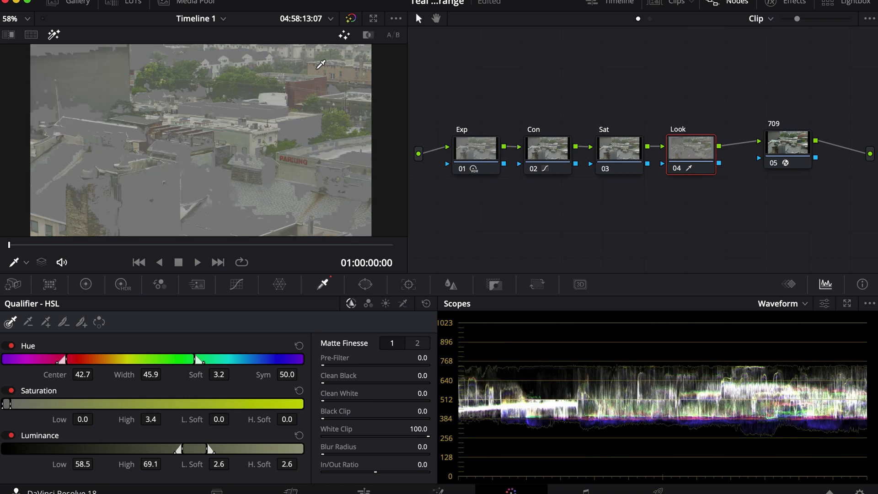
click(118, 166)
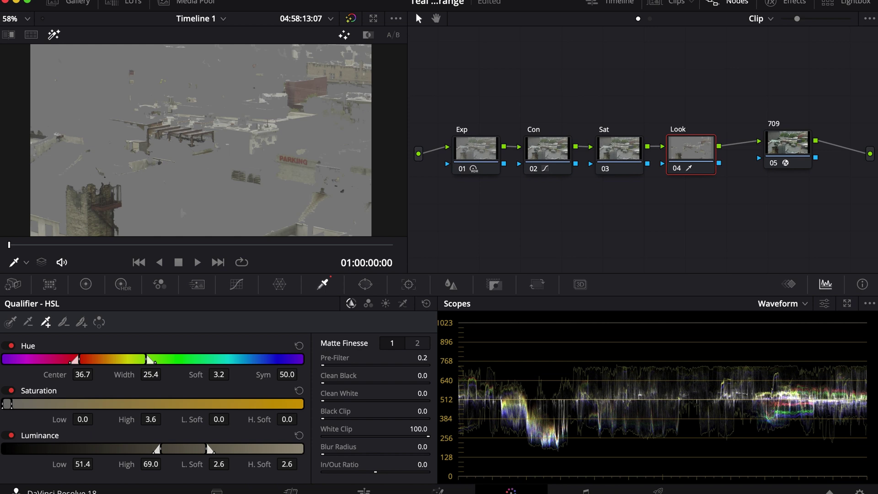
drag(375, 357, 412, 358)
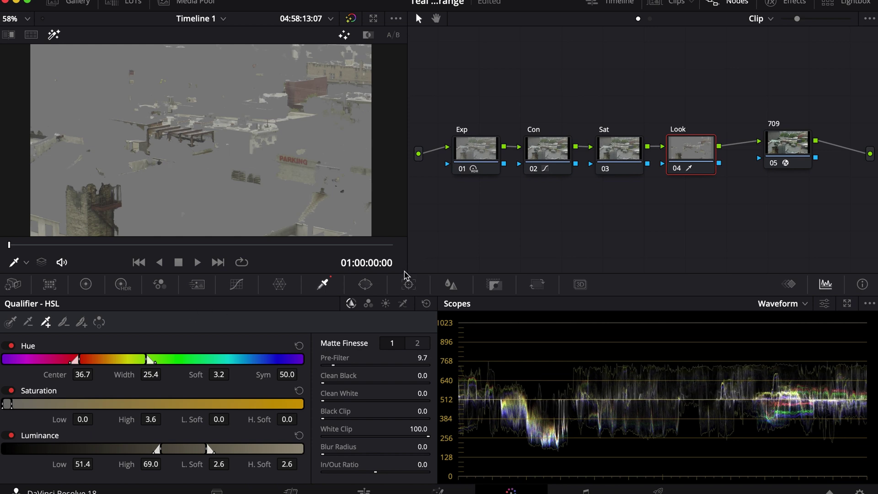
click(99, 322)
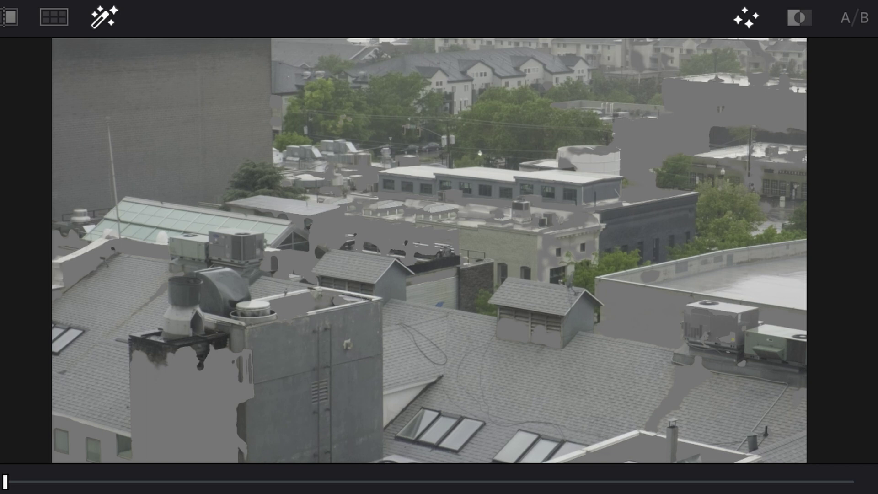
Hide the matte and push the Look node's Offset toward teal (18.28, 25.78, 29.21).
key(shift+h)
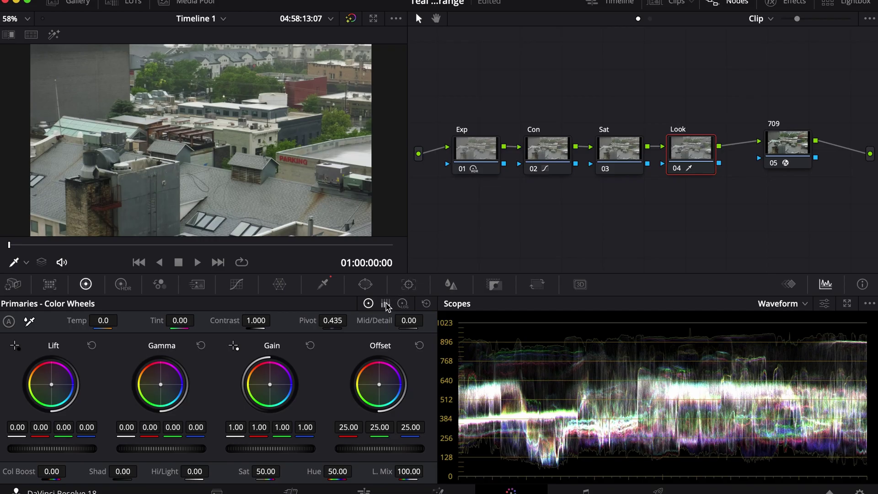
drag(381, 389, 382, 389)
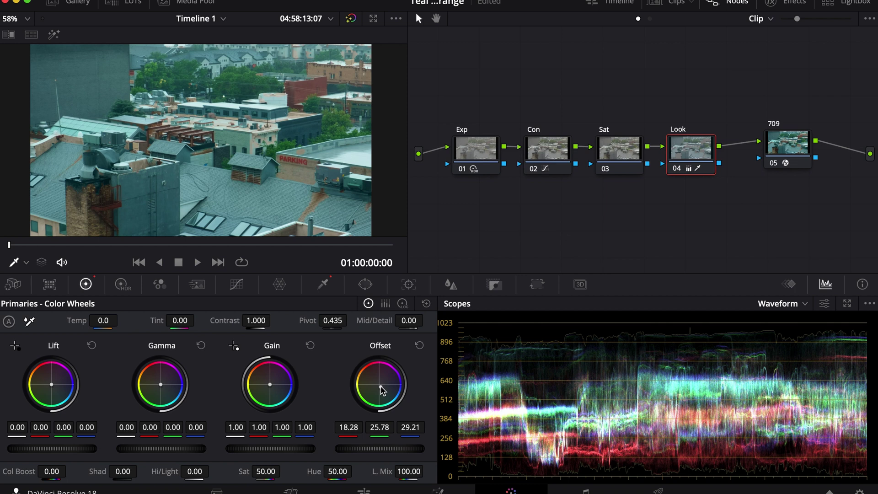
Lower the Sat node's saturation to about 45 and add a new node below Look.
key(shift+semicolon)
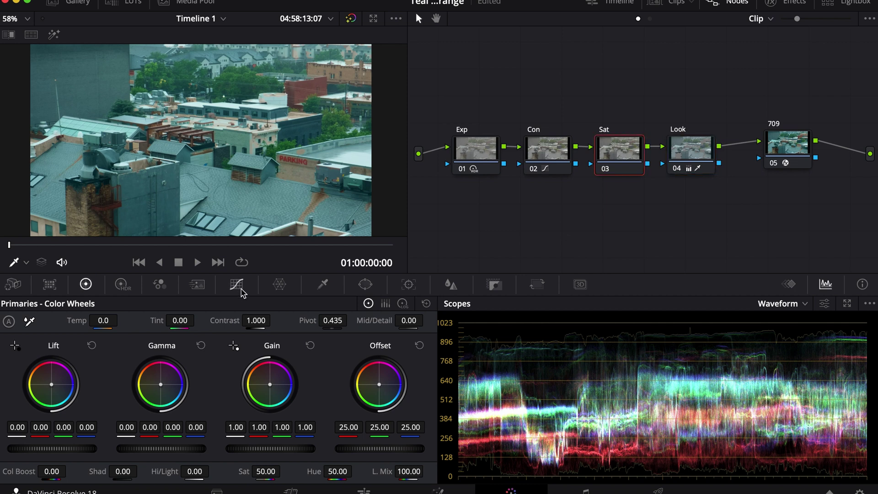
drag(263, 471, 238, 470)
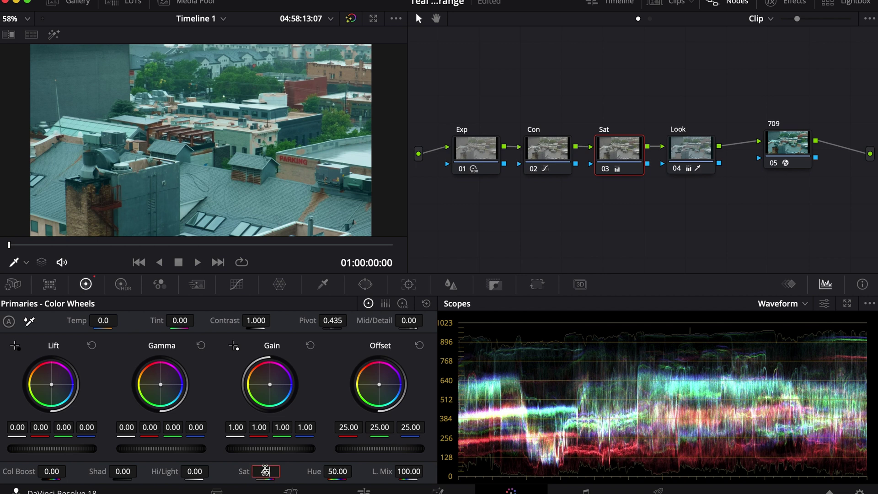
key(shift+apostrophe)
key(alt+s)
drag(769, 199, 700, 206)
Label the new node 'Hue' and switch the scope to the Vectorscope.
right_click(705, 224)
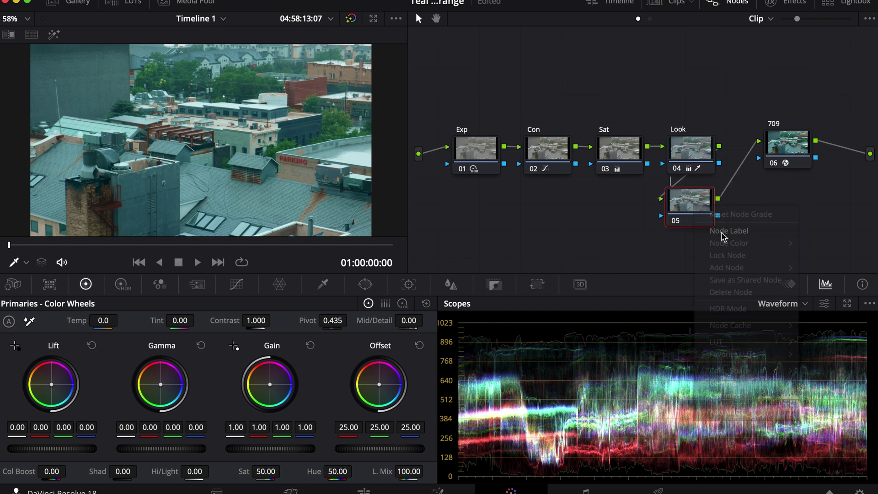
click(724, 237)
text(Hue)
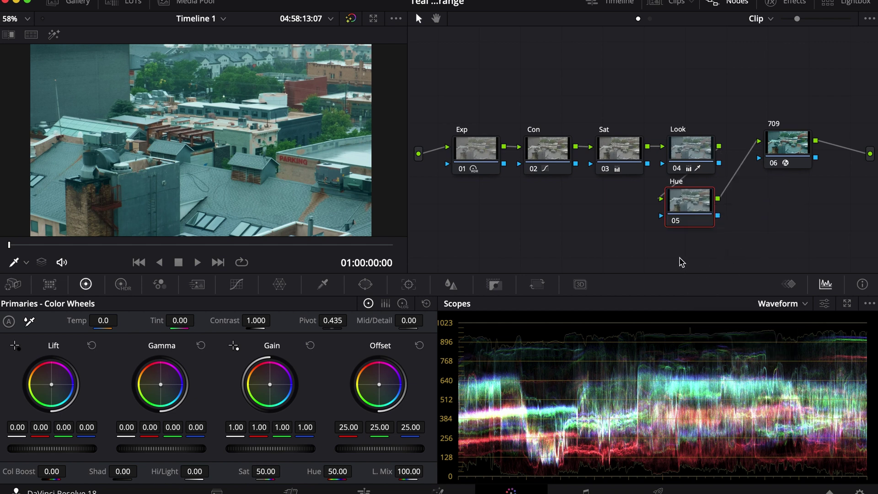
click(781, 303)
click(793, 349)
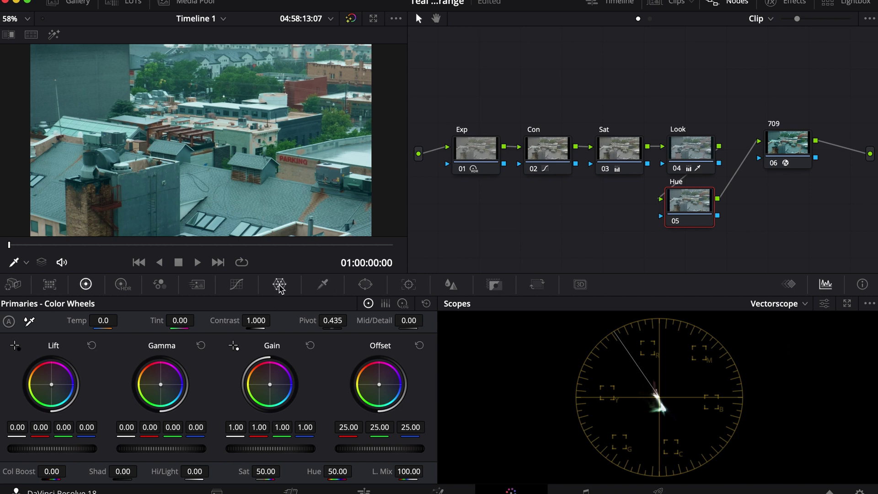
Adjust the yellow-green hues on the Hue vs Hue curve and boost the red end on Hue vs Sat.
click(236, 284)
click(271, 303)
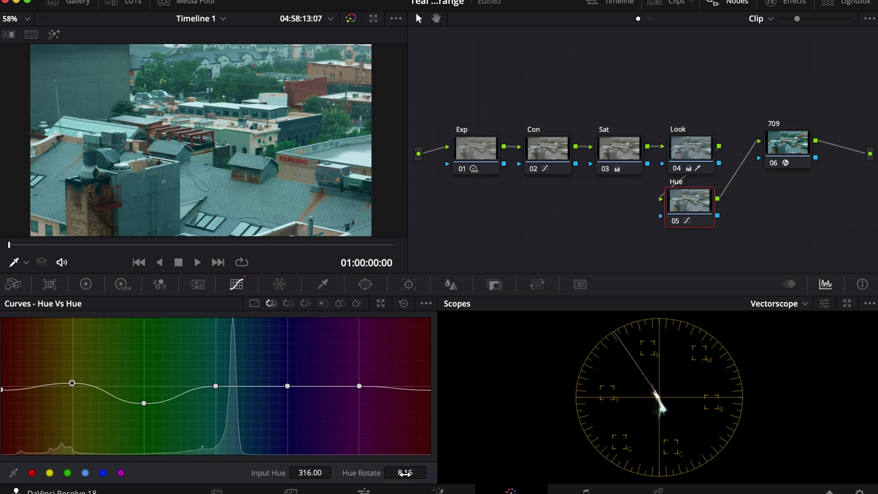
click(405, 472)
click(288, 303)
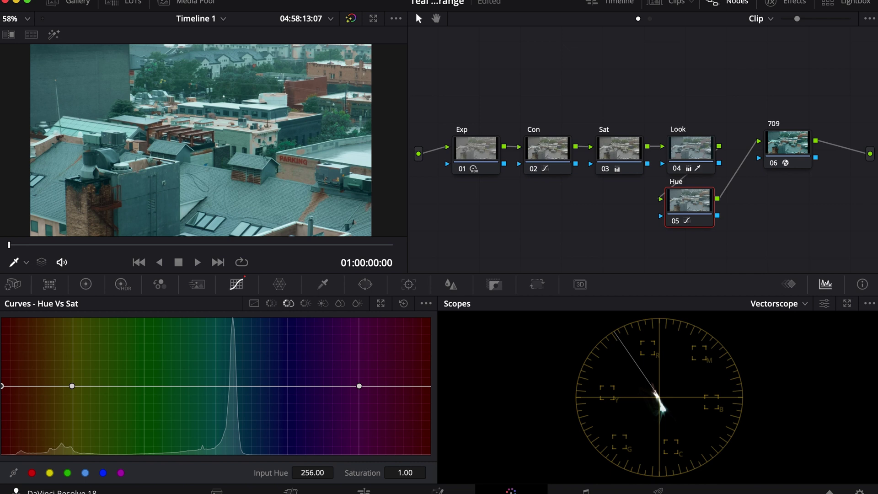
drag(405, 473, 451, 471)
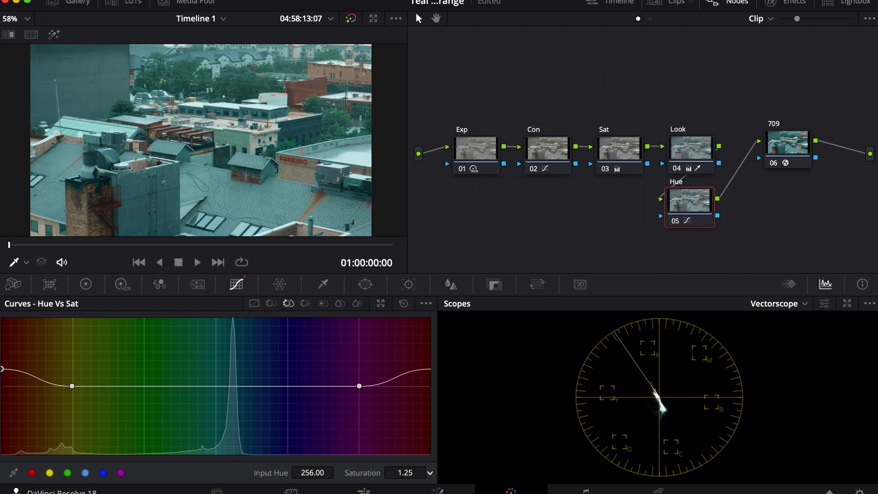
On Hue vs Sat, raise yellow, cyan (1.22) and blue (1.09); lower green (0.89) and magenta.
click(50, 472)
drag(72, 386, 72, 376)
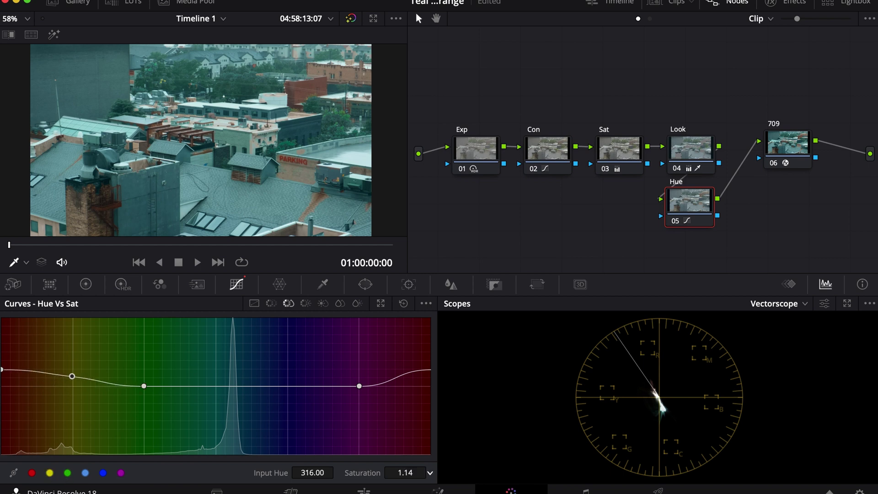
click(85, 472)
drag(215, 386, 215, 376)
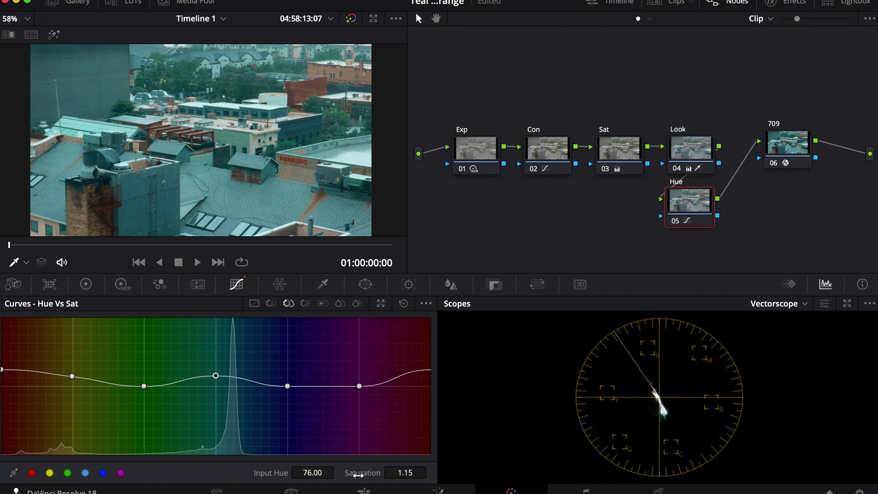
click(103, 472)
drag(287, 386, 287, 380)
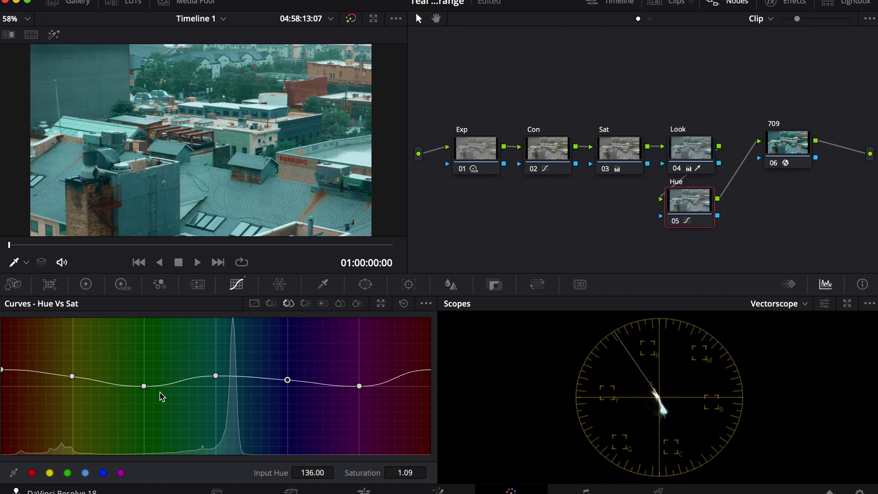
drag(144, 386, 143, 401)
drag(359, 387, 359, 393)
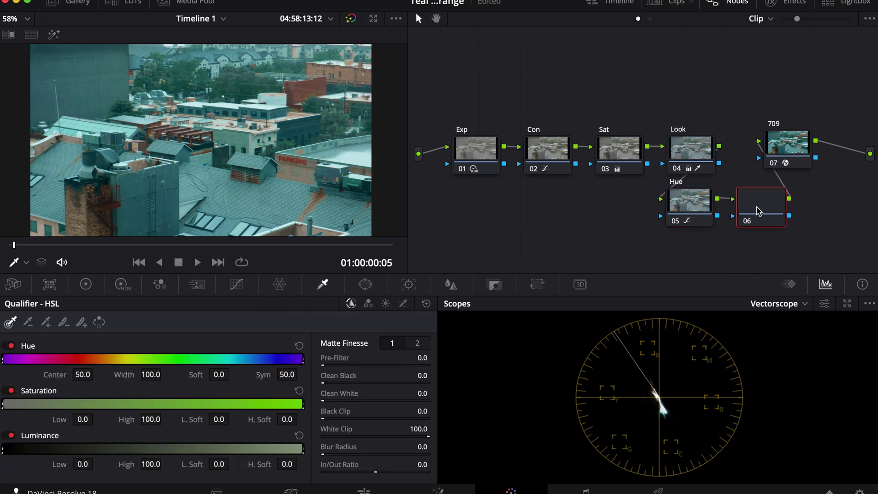
Label the new node 06 'Luma'.
right_click(757, 210)
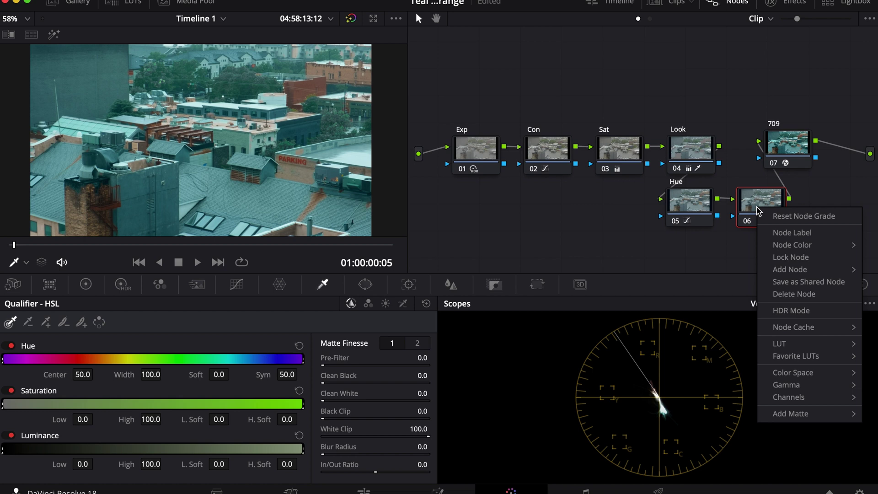
click(786, 232)
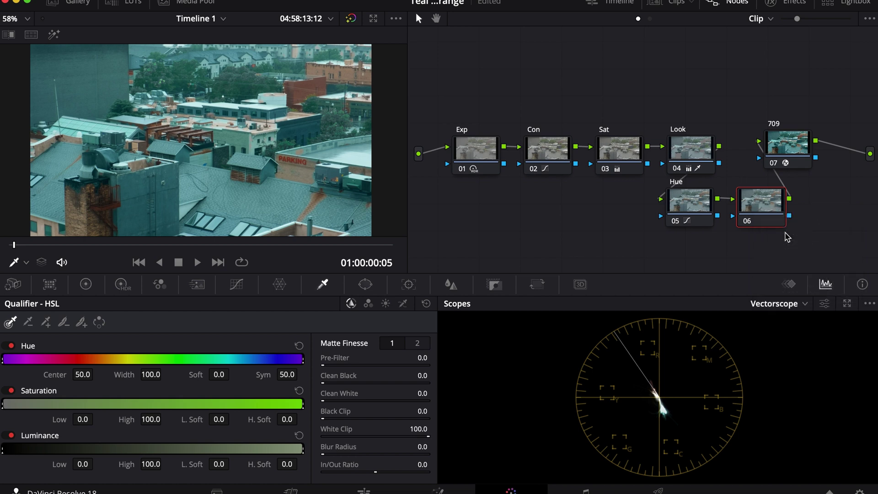
text(Luma)
key(Return)
Add control points at 0.75 and 0.25 luminance on the Lum vs Sat curve.
click(237, 284)
click(323, 304)
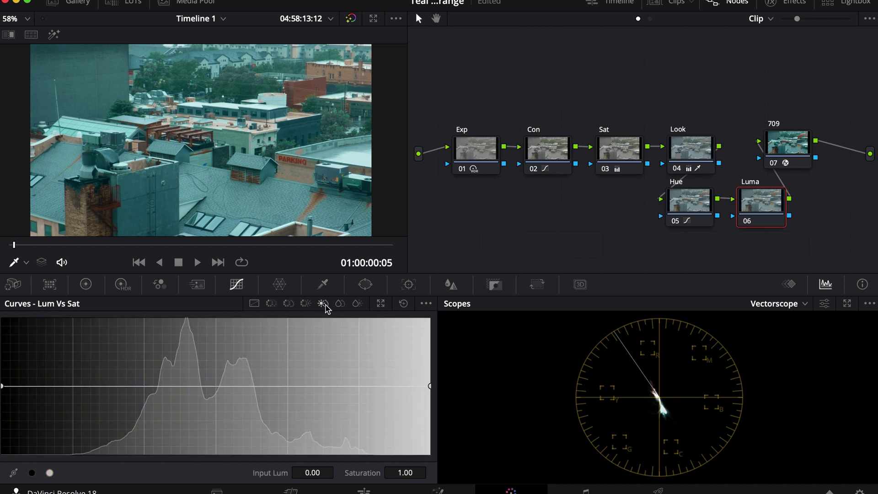
click(49, 473)
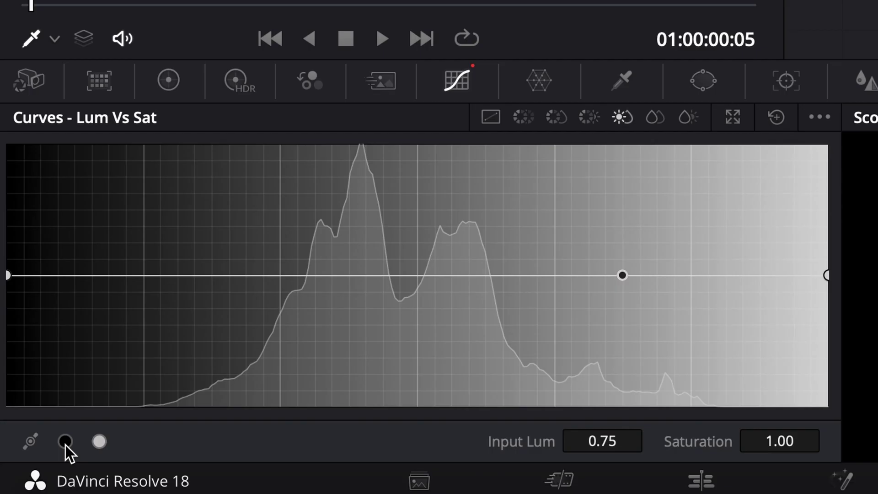
click(31, 473)
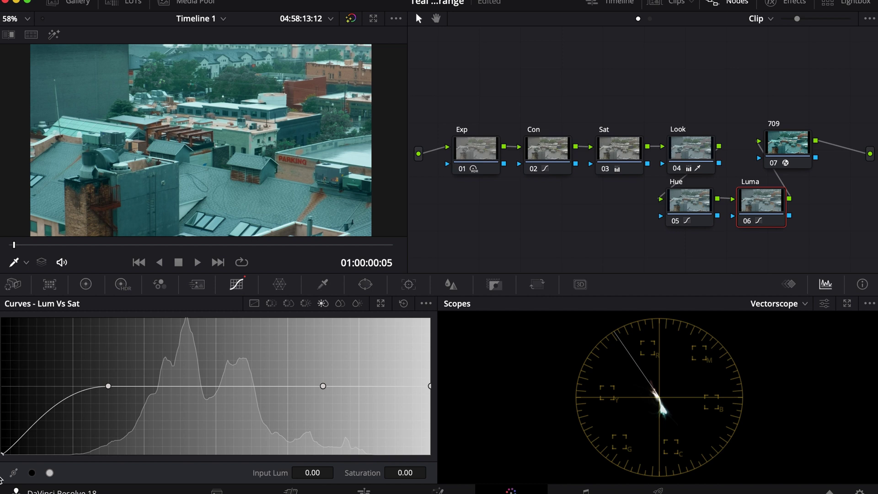
Pull the Lum vs Sat curve's highlight end to 0.00 saturation, then toggle the Luma node to compare.
click(85, 284)
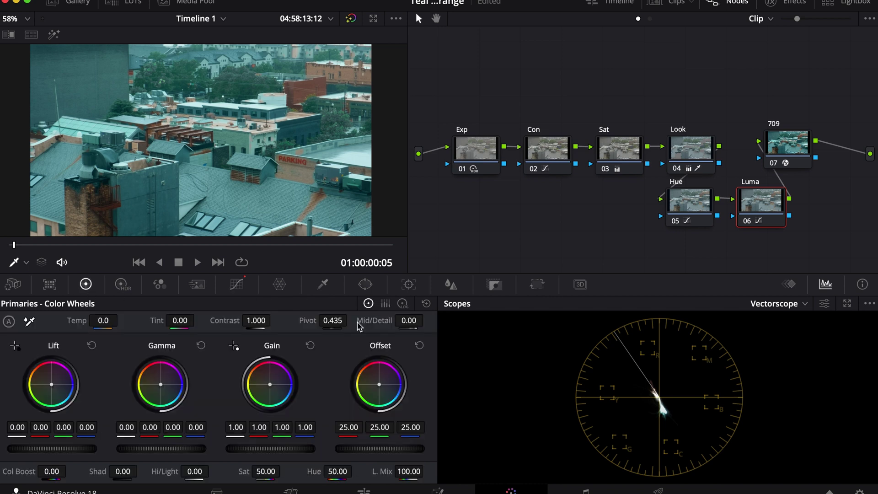
click(402, 304)
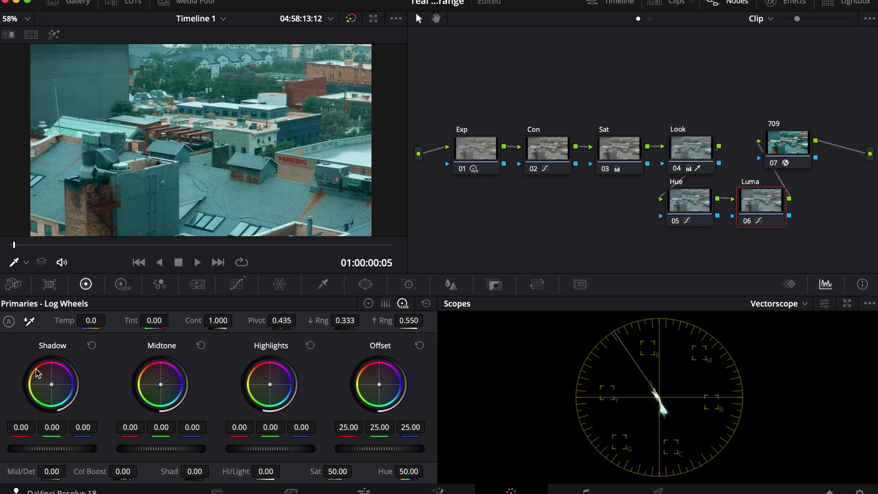
click(237, 284)
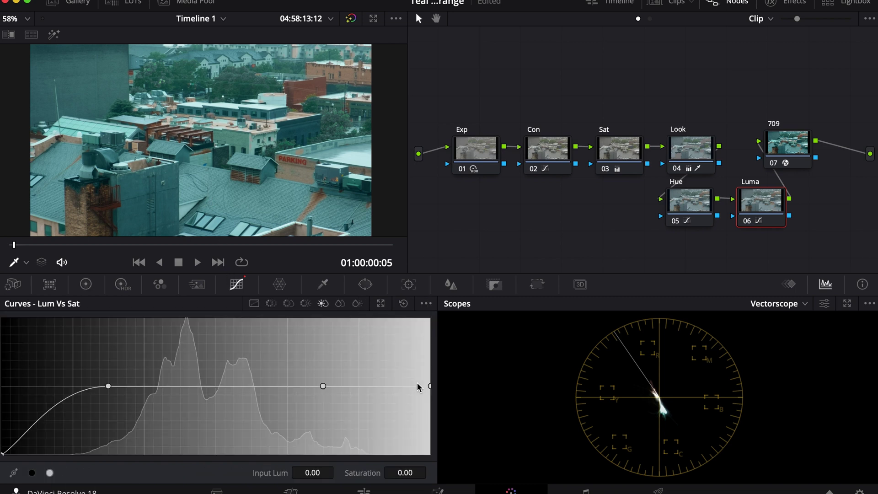
click(430, 386)
drag(427, 428, 424, 489)
key(ctrl+d)
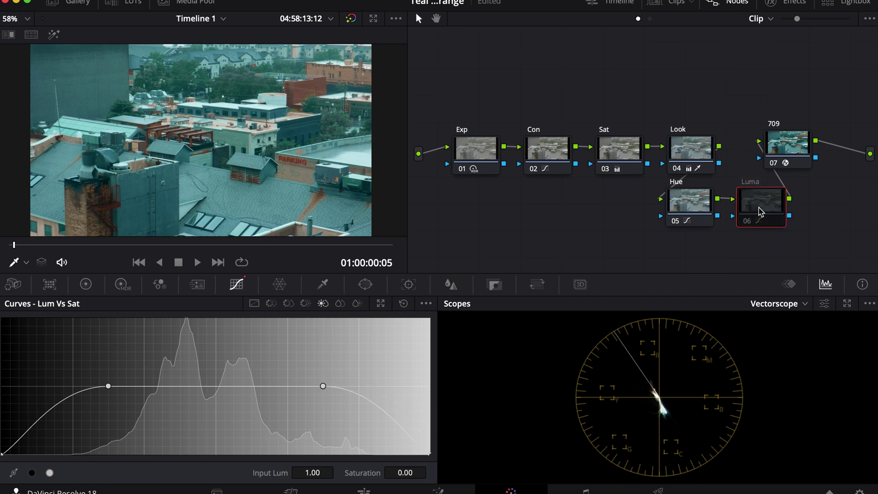
key(ctrl+d)
Nudge the Con curve's low point, bypass-compare the grade, then add serial node 07 after Luma.
click(547, 149)
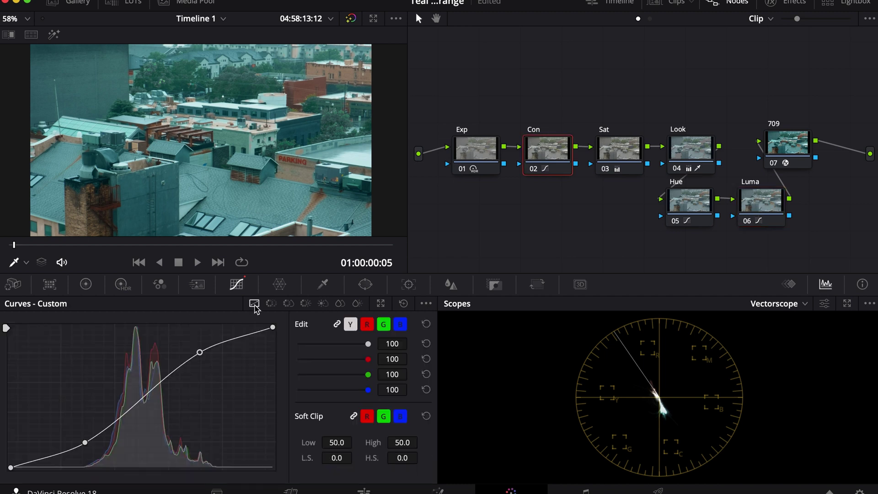
drag(85, 443, 86, 445)
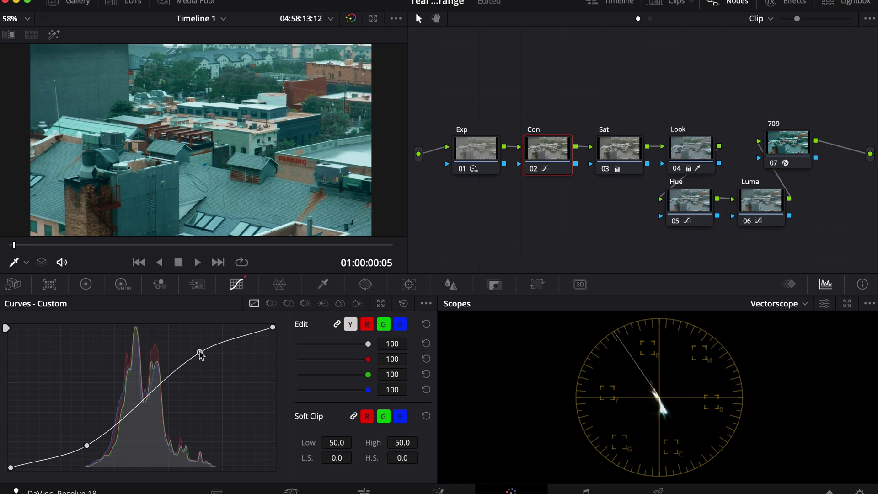
click(761, 210)
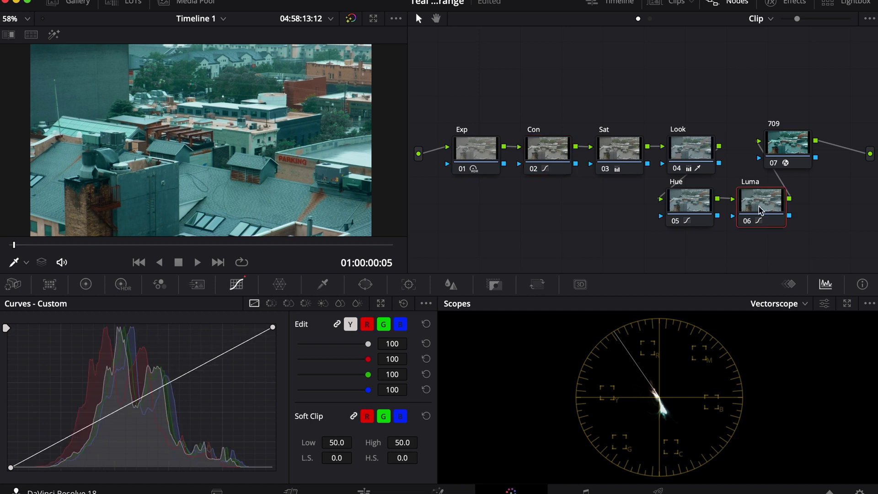
key(shift+d)
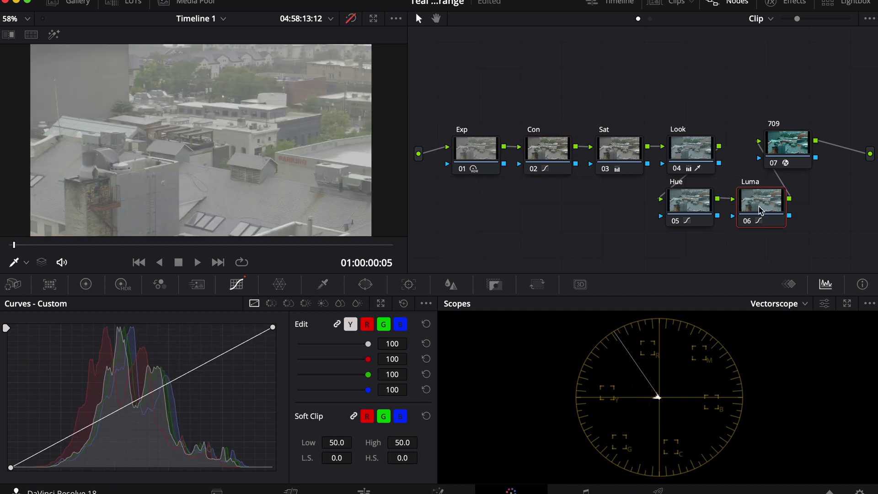
key(shift+d)
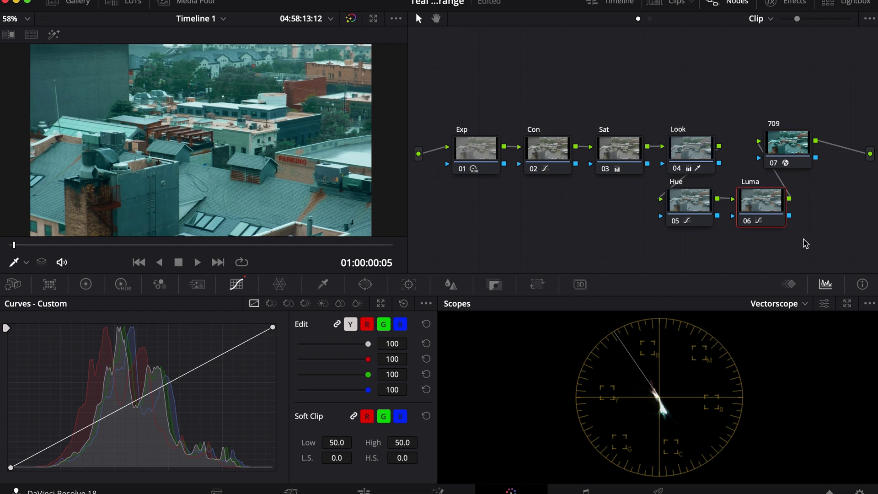
key(alt+s)
Lower node 07's Blur radius slightly to 0.50 to sharpen the image.
click(451, 284)
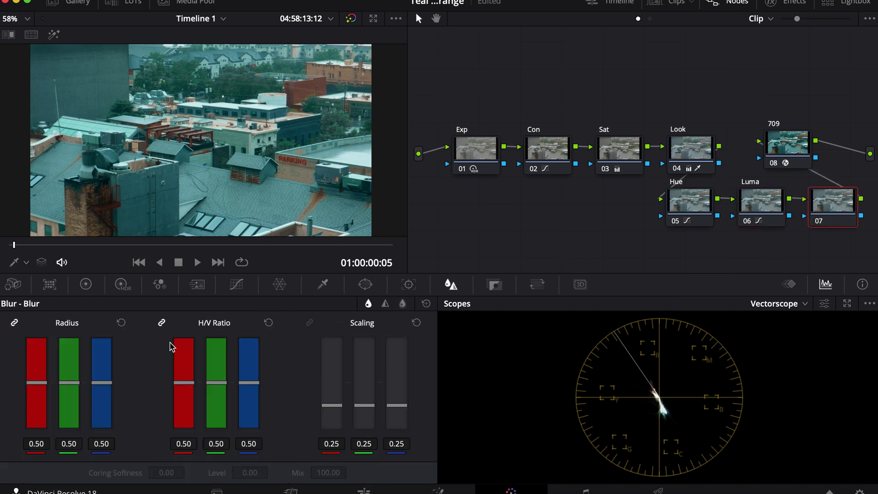
drag(104, 388, 102, 392)
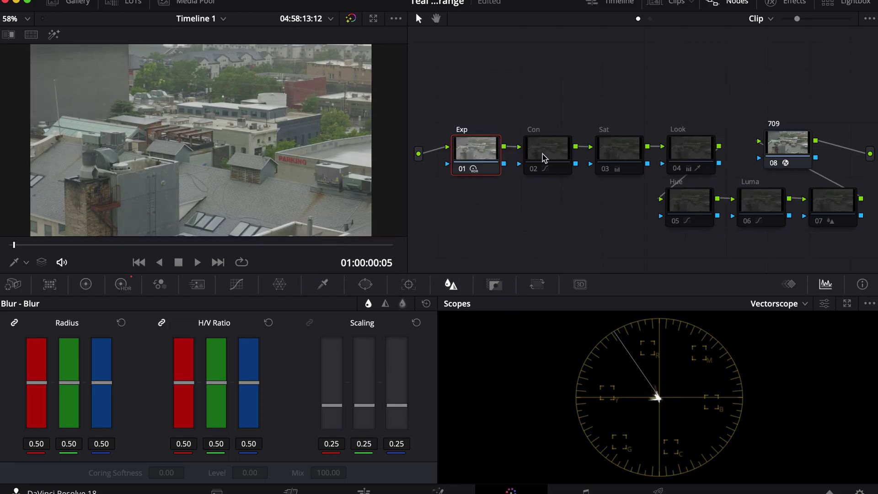
Switch the Con, Sat and Look nodes back on one by one.
click(544, 157)
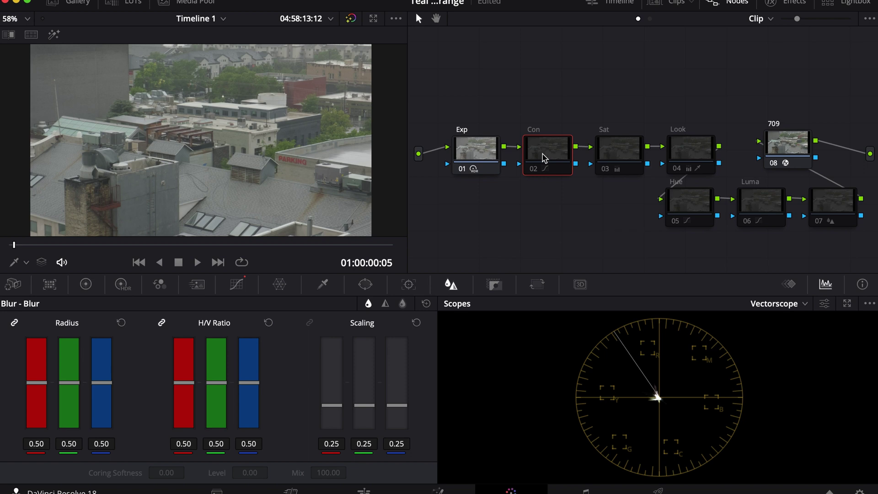
key(super+d)
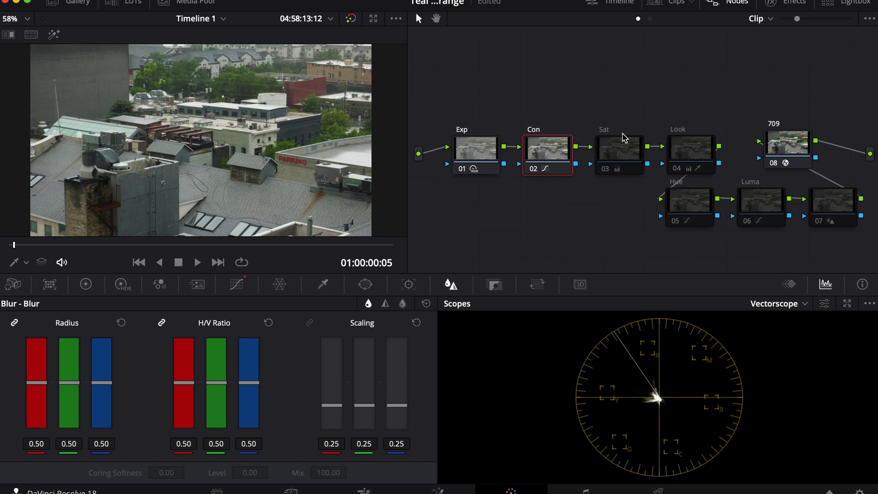
click(619, 147)
key(super+d)
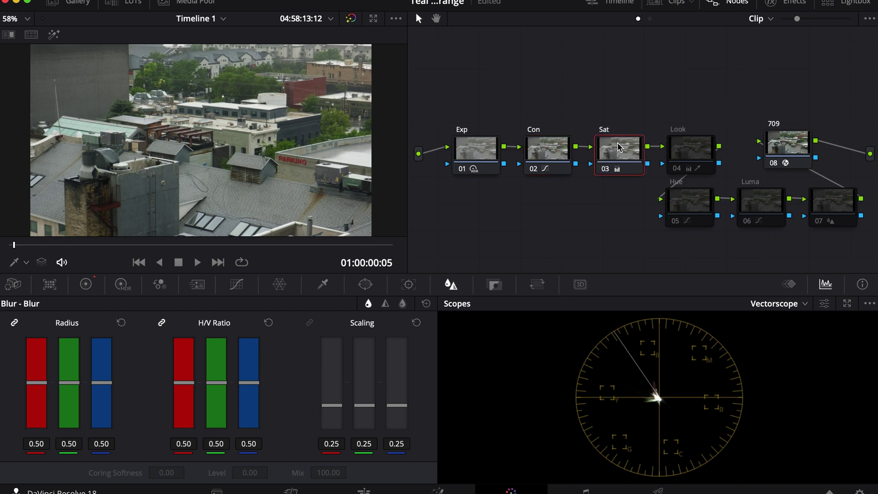
click(85, 284)
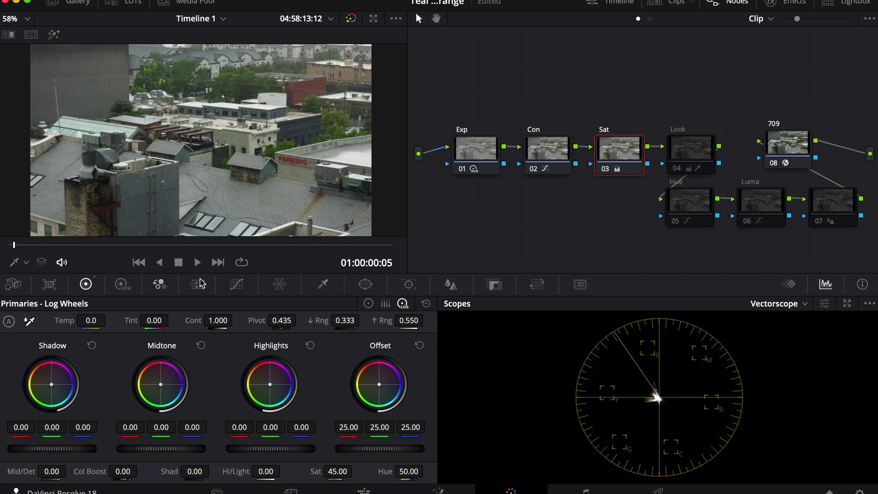
click(693, 147)
key(super+d)
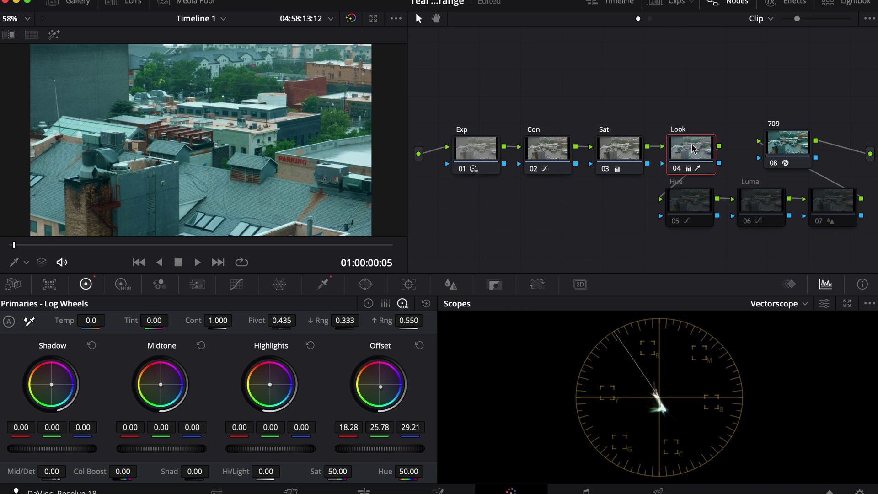
Toggle the Hue node on and off to compare, then re-enable the Luma node.
click(694, 205)
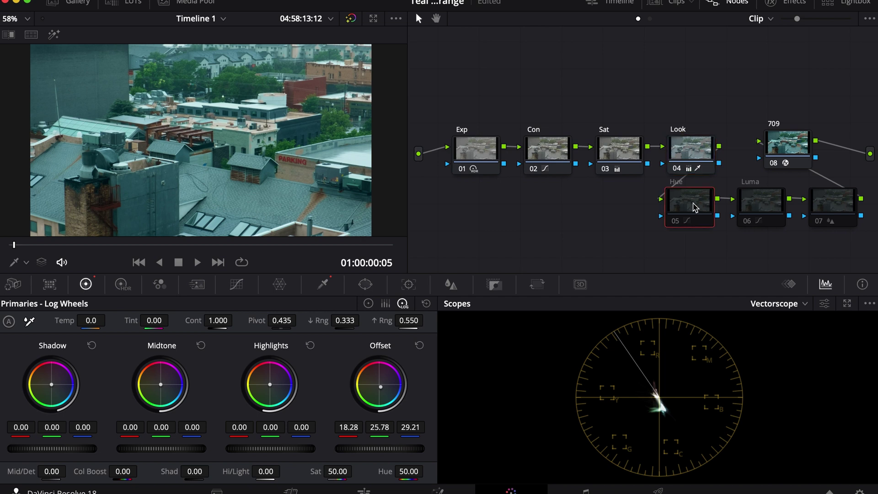
key(super+d)
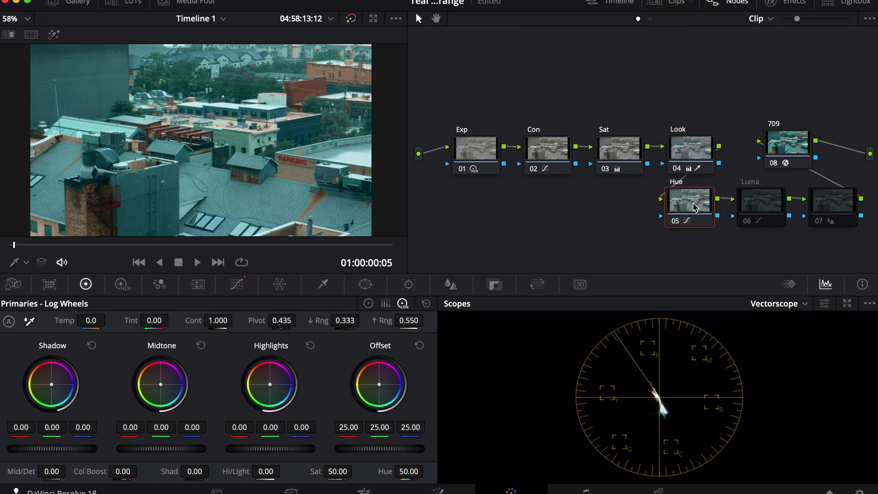
key(super+d)
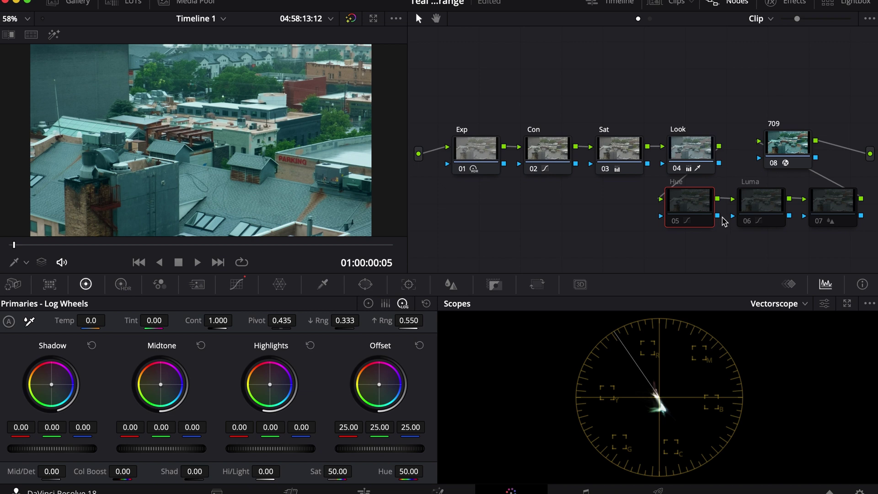
click(759, 204)
key(super+d)
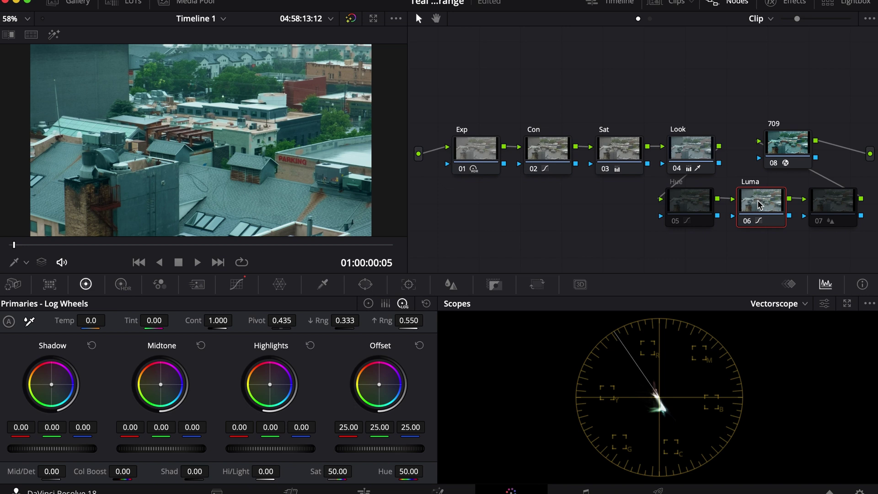
Check sharpening node 07, then turn the Hue node back on for the full grade.
click(837, 211)
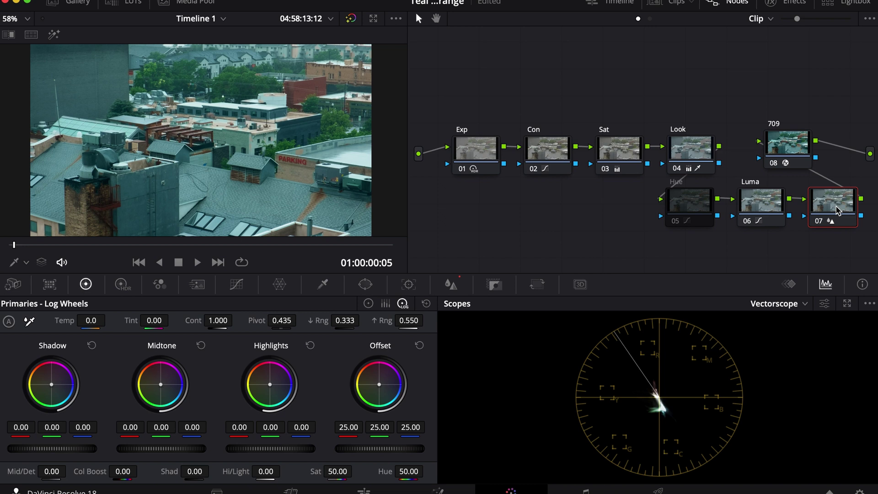
click(686, 206)
key(super+d)
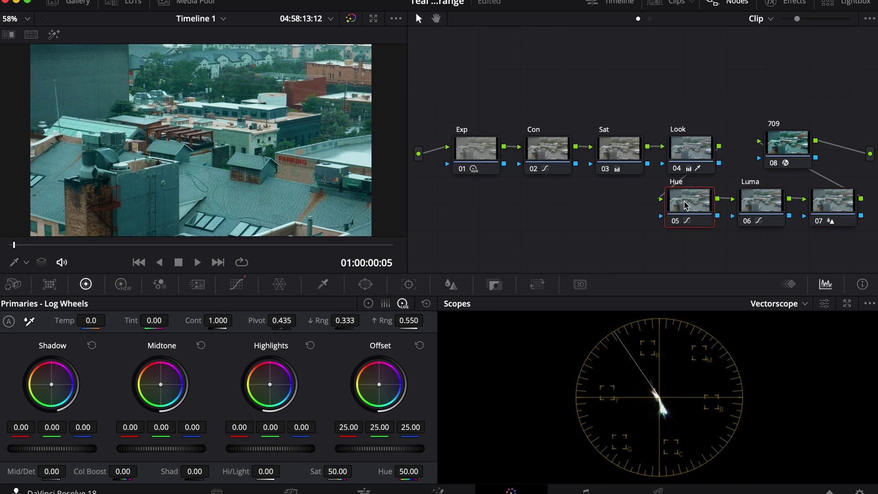